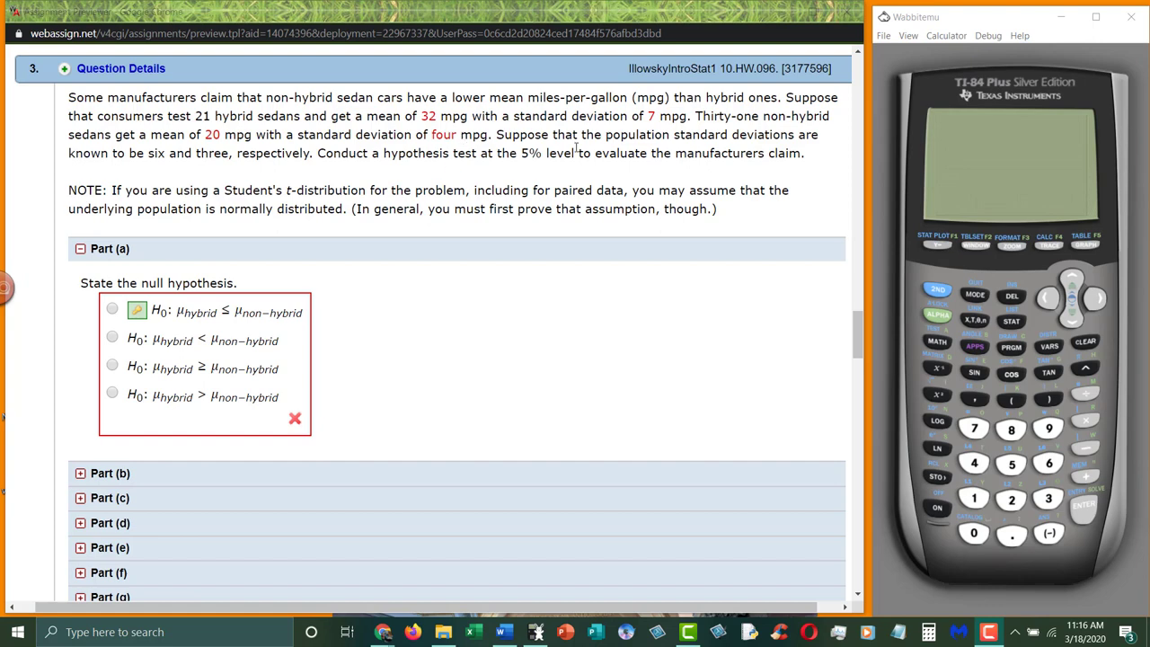
# Highlight the known population standard deviations in the problem text
pyautogui.moveTo(615, 133); pyautogui.dragTo(301, 155)
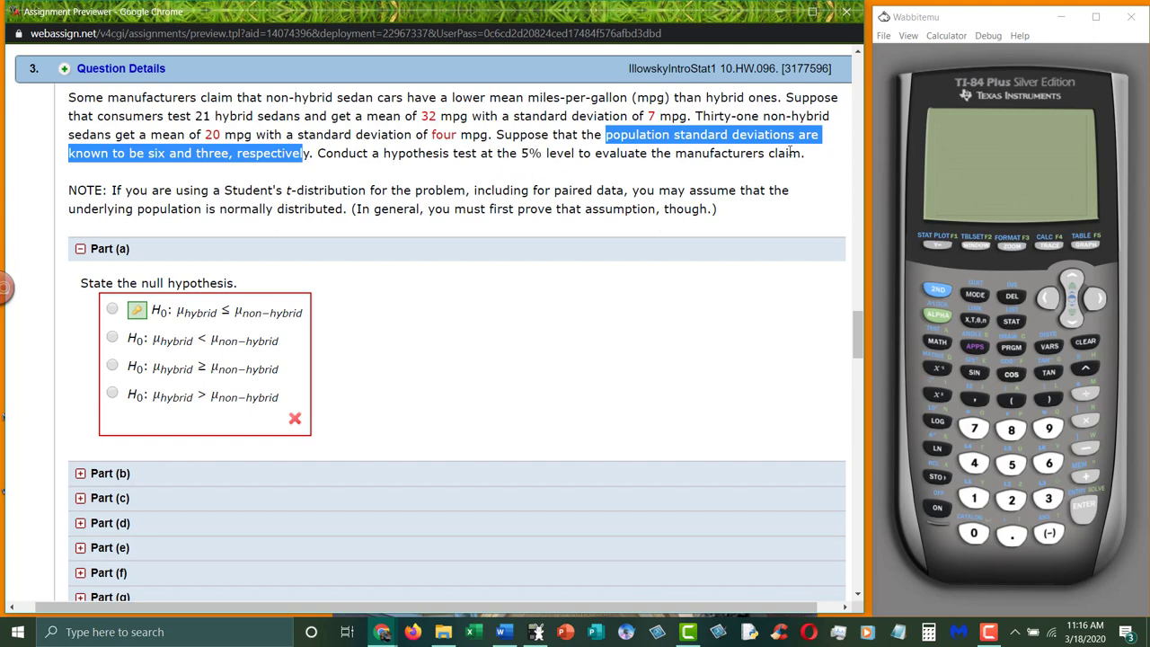
# Reveal Part (a)'s null hypothesis and highlight the manufacturers' claim in the problem
pyautogui.click(277, 252)
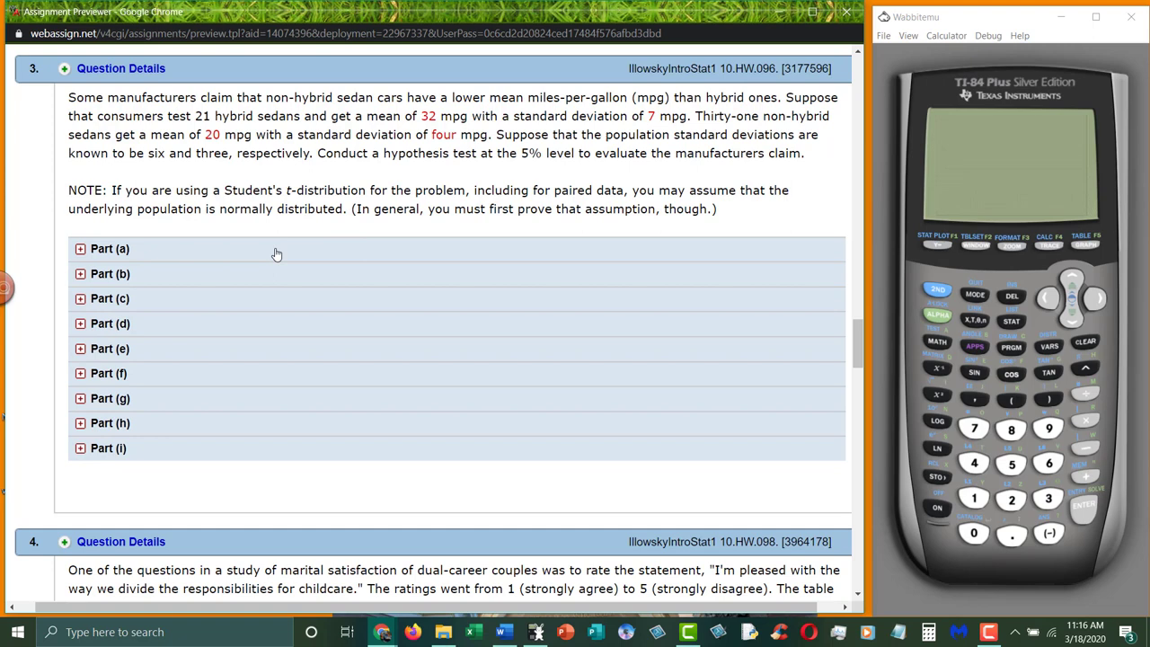
pyautogui.click(123, 255)
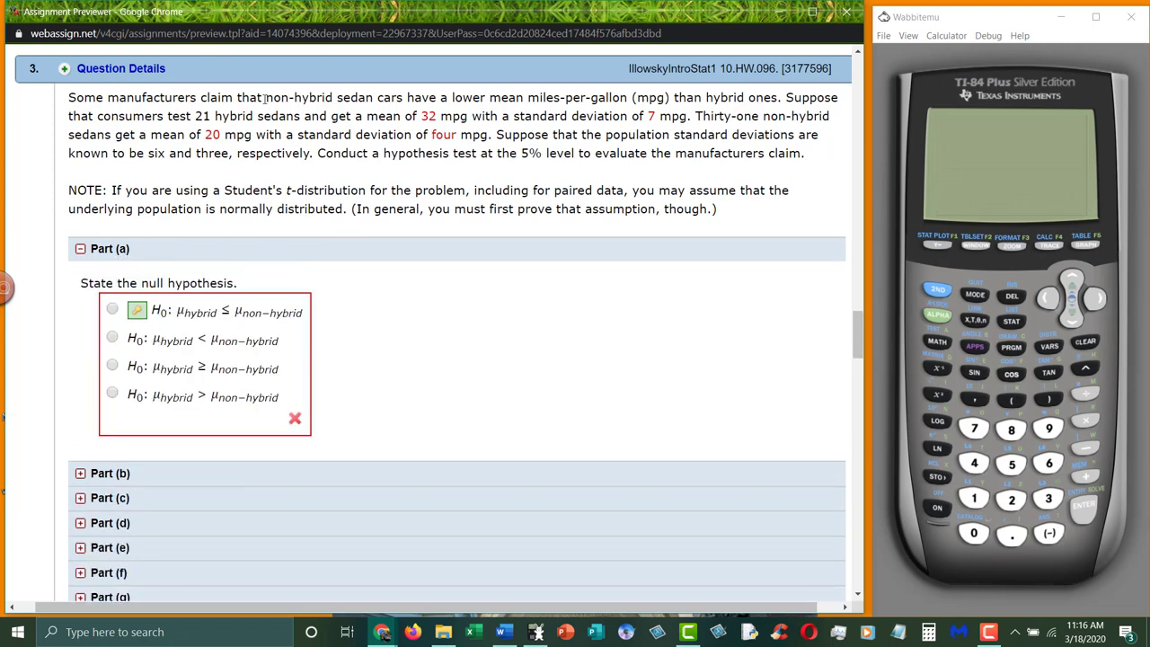
pyautogui.moveTo(269, 97); pyautogui.dragTo(787, 99)
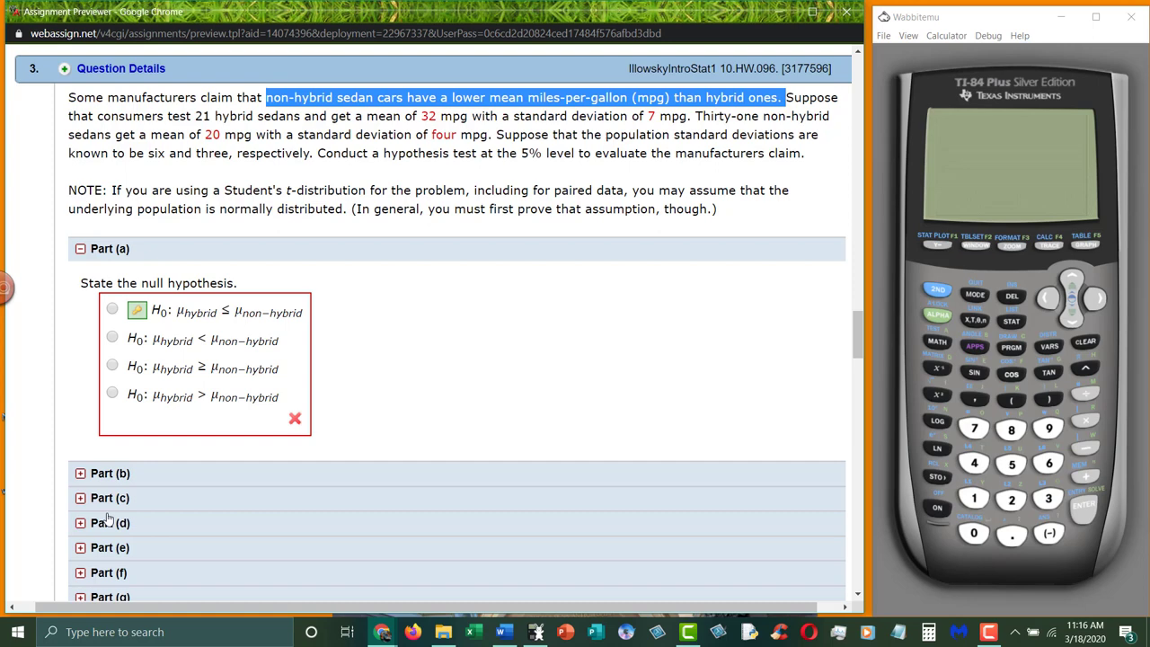
# Show Part (b)'s alternative hypothesis, highlighting its > sign and the lower-mileage claim
pyautogui.click(106, 476)
pyautogui.scroll(-3, 401, 473)
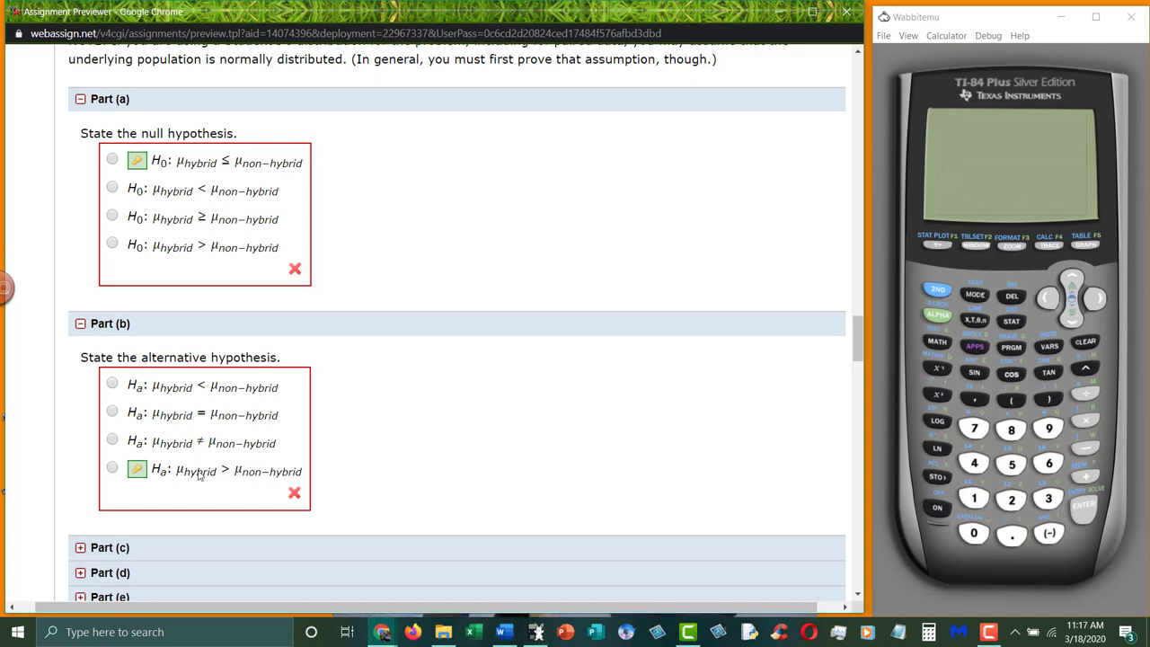
pyautogui.doubleClick(225, 472)
pyautogui.scroll(2, 362, 477)
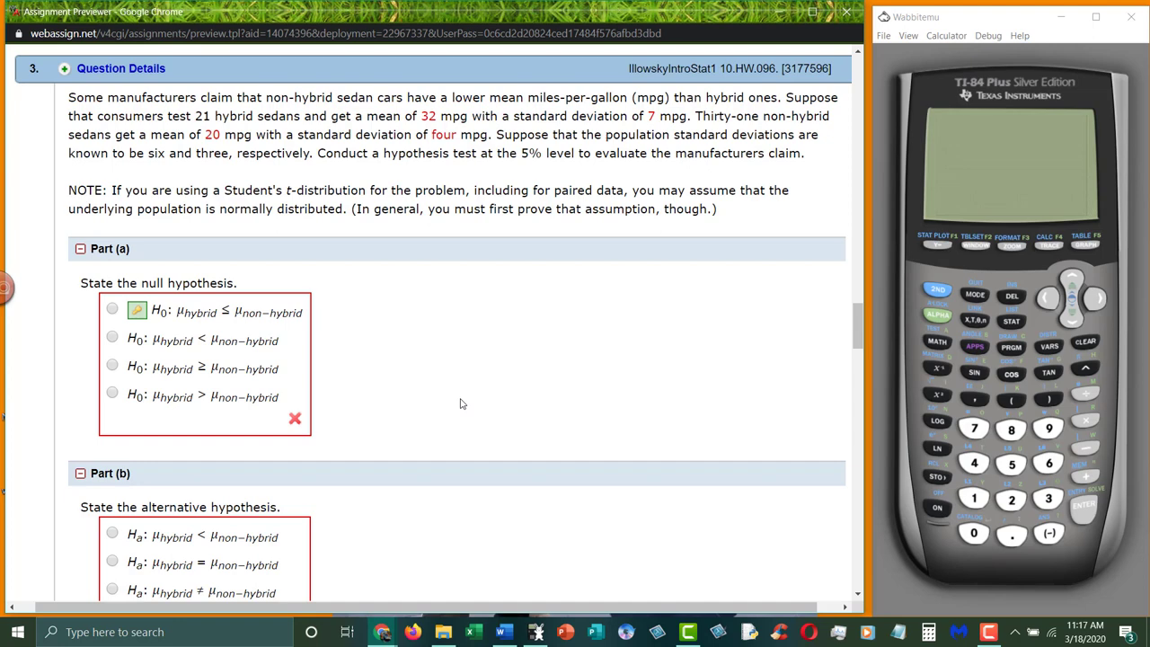
pyautogui.scroll(-1, 462, 405)
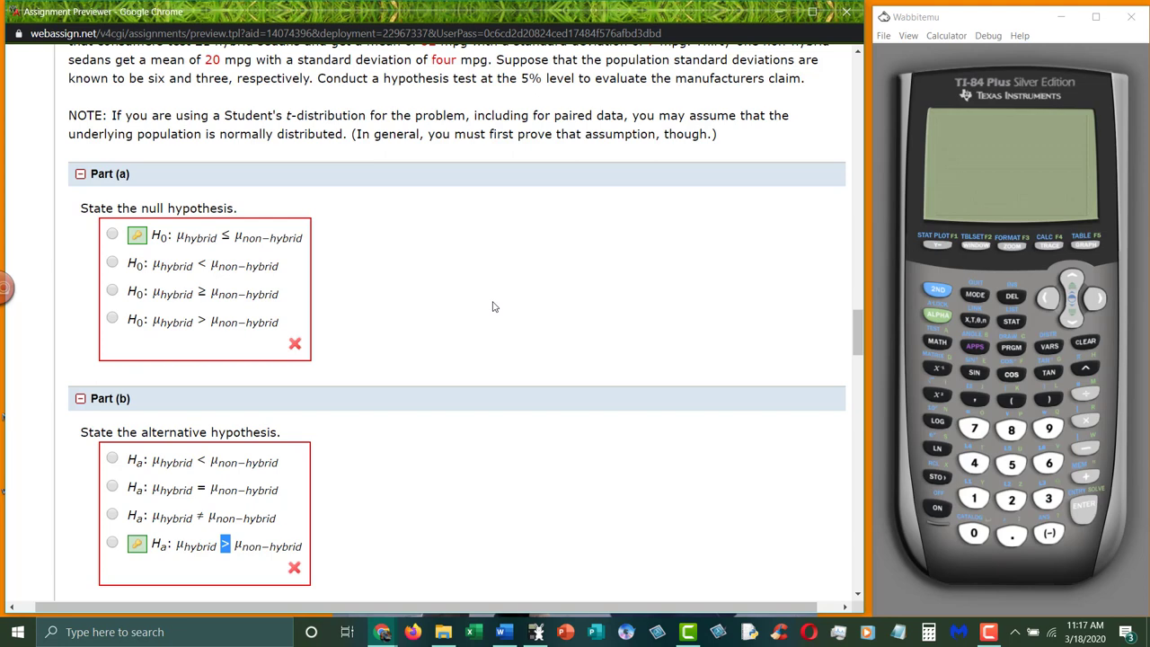
pyautogui.scroll(3, 492, 306)
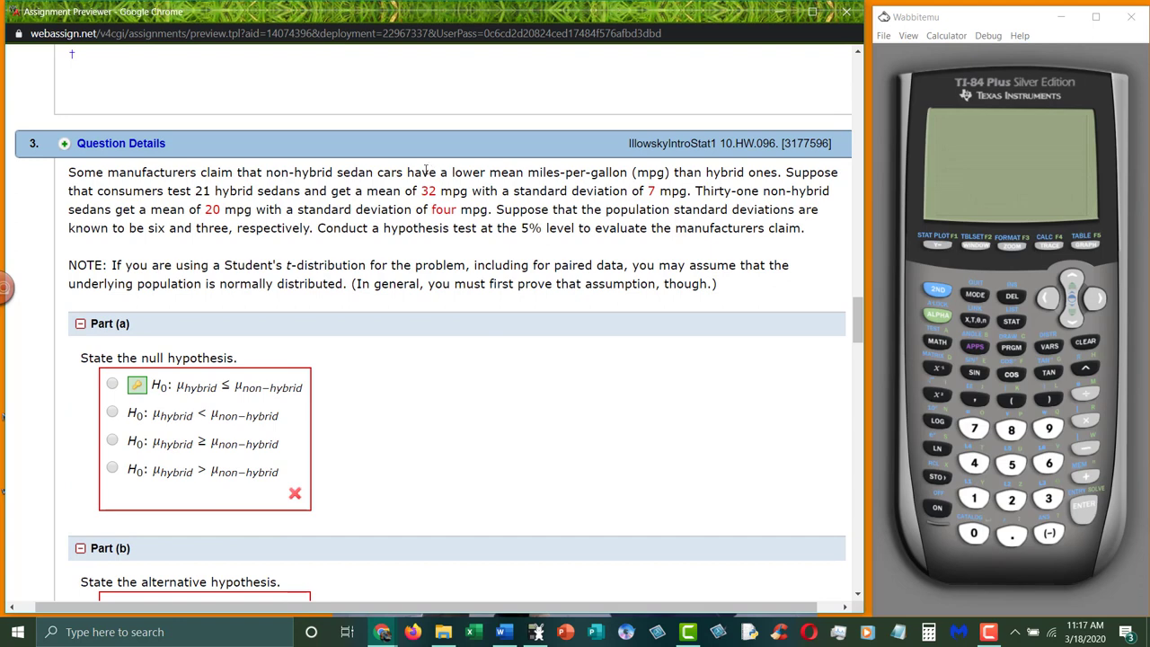
pyautogui.moveTo(391, 171); pyautogui.dragTo(564, 173)
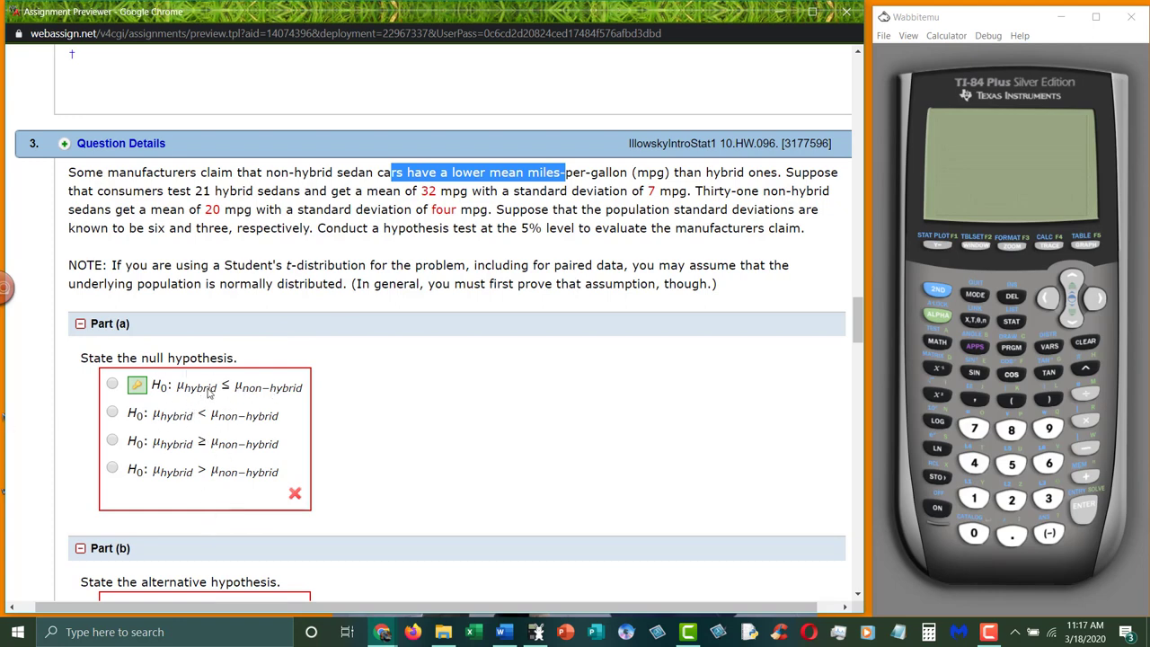
# Collapse Parts (a) and (c), leaving Part (d)'s test distribution question open
pyautogui.click(88, 325)
pyautogui.scroll(-1, 404, 506)
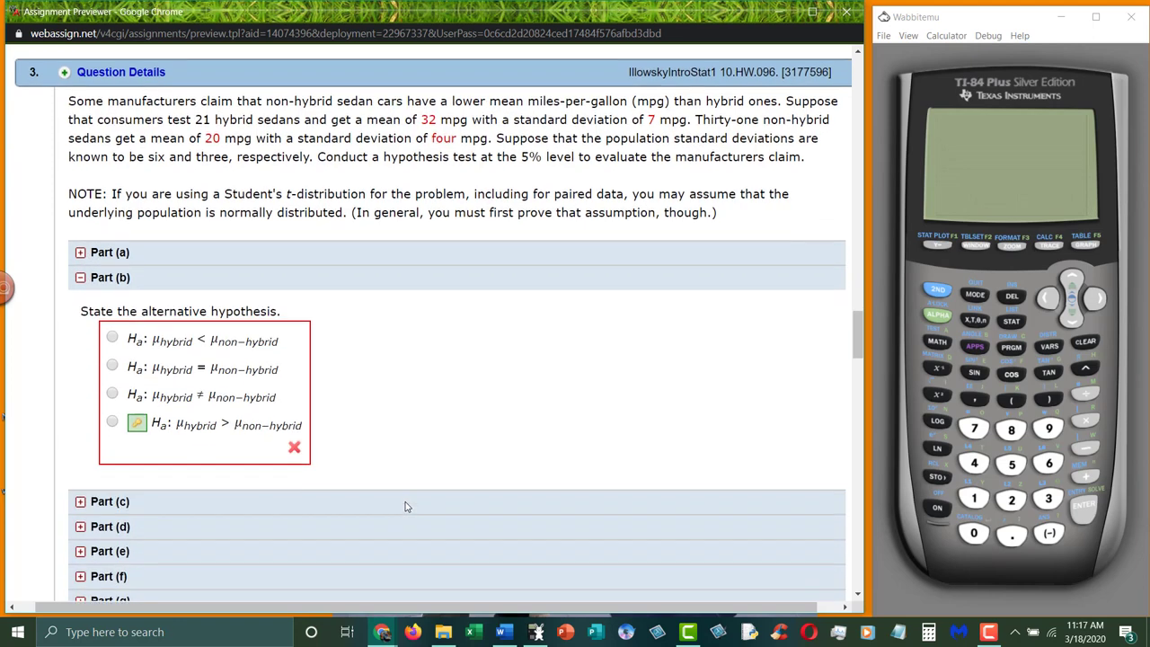
pyautogui.click(101, 499)
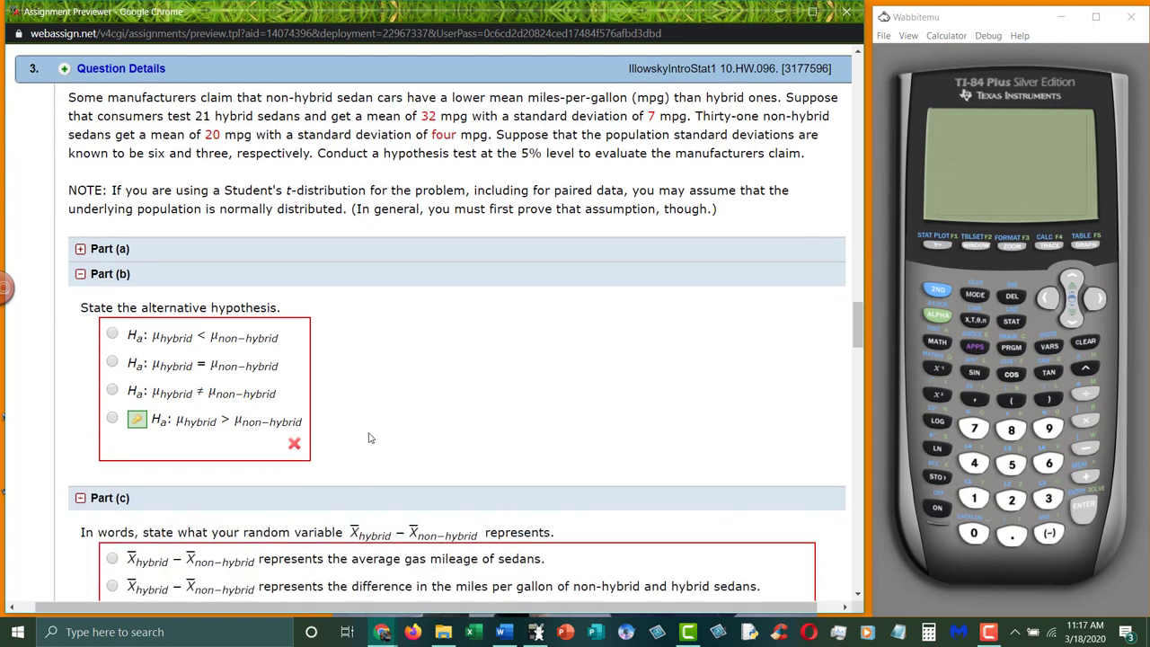
pyautogui.scroll(-2, 371, 438)
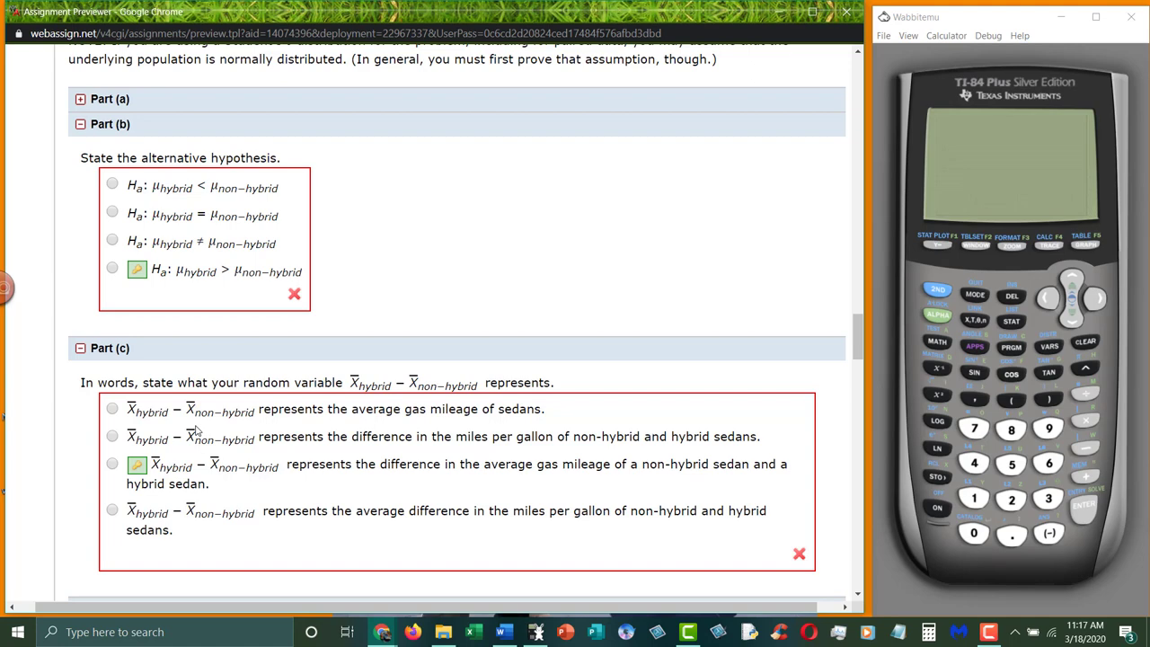
pyautogui.click(99, 350)
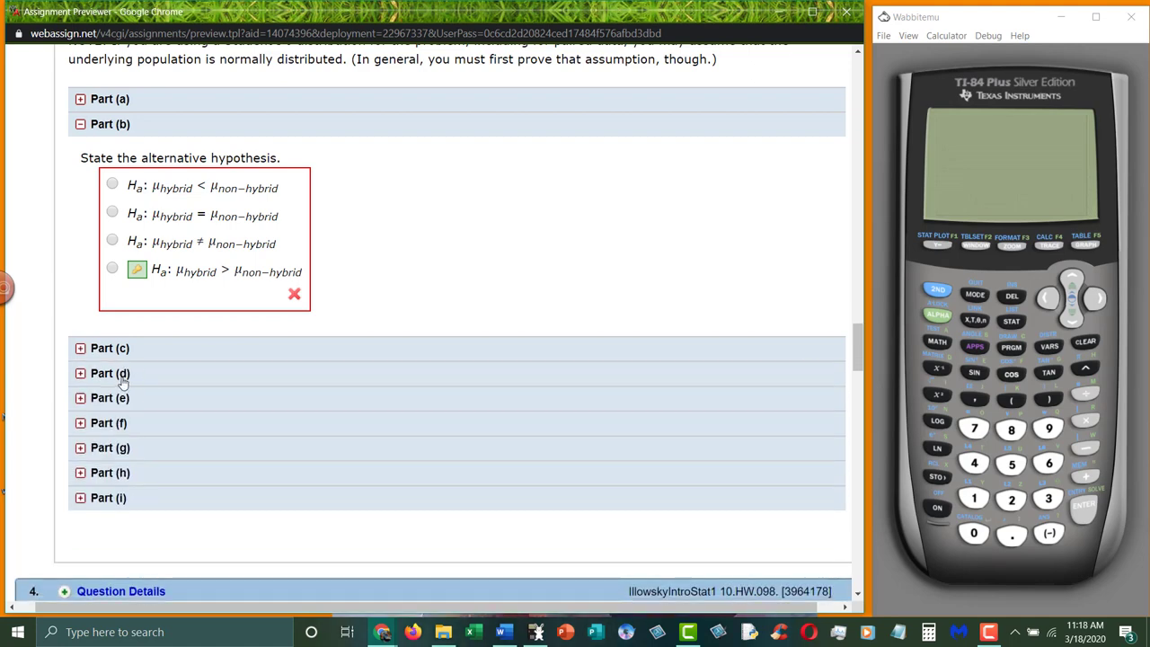
pyautogui.click(130, 373)
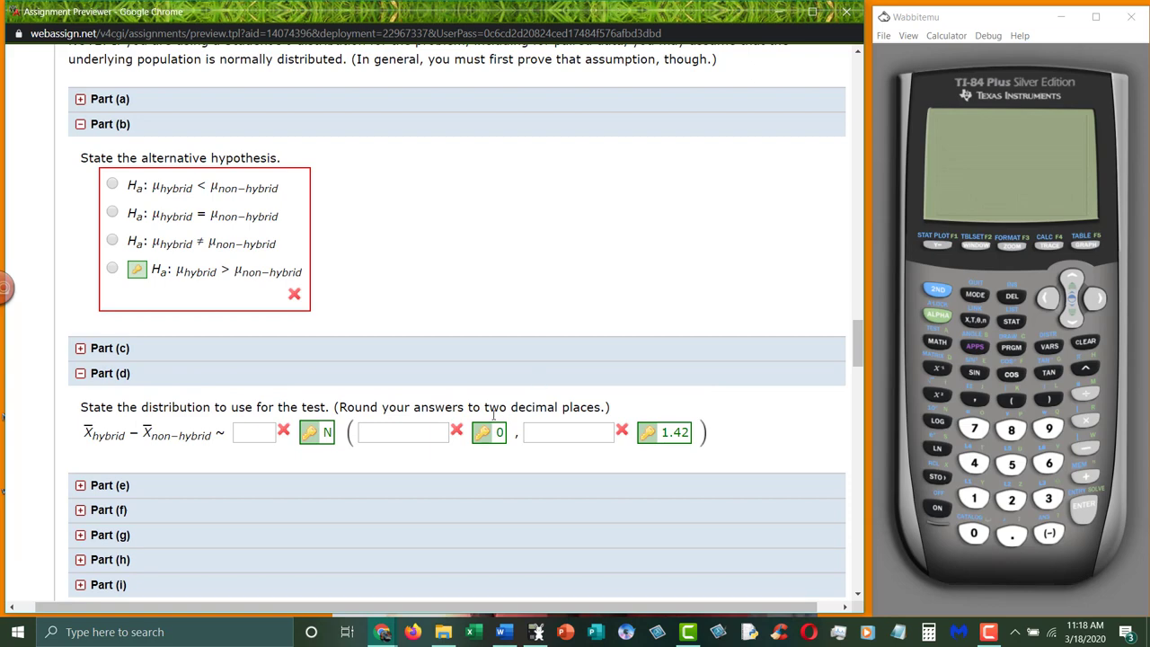
pyautogui.scroll(3, 454, 382)
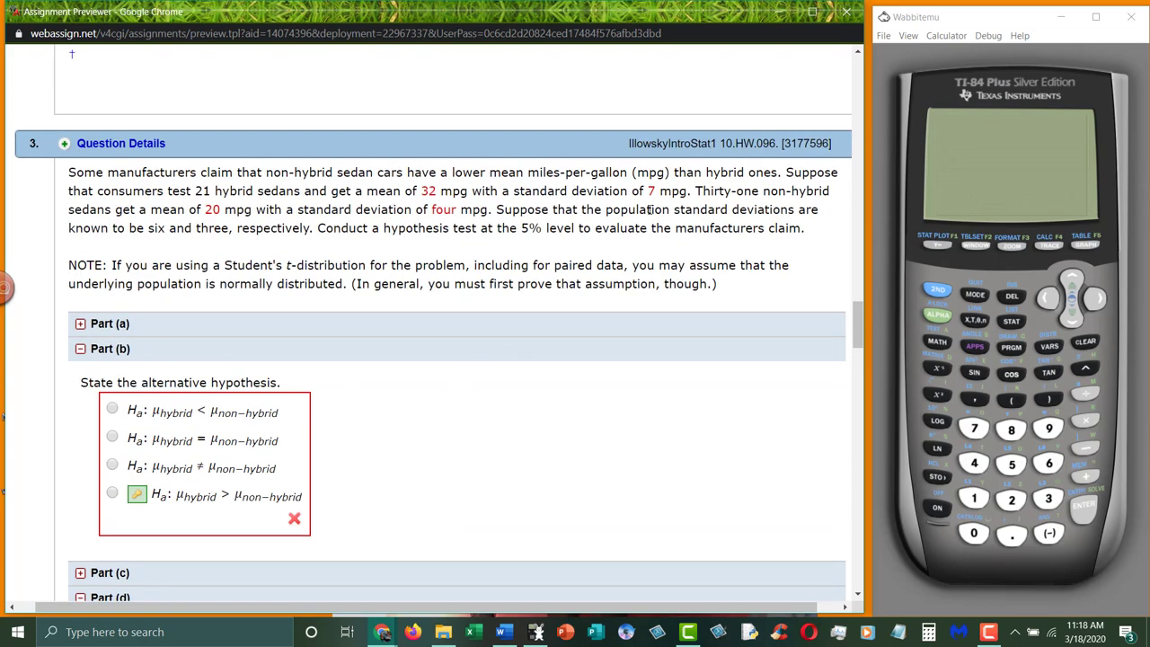
pyautogui.scroll(-3, 585, 298)
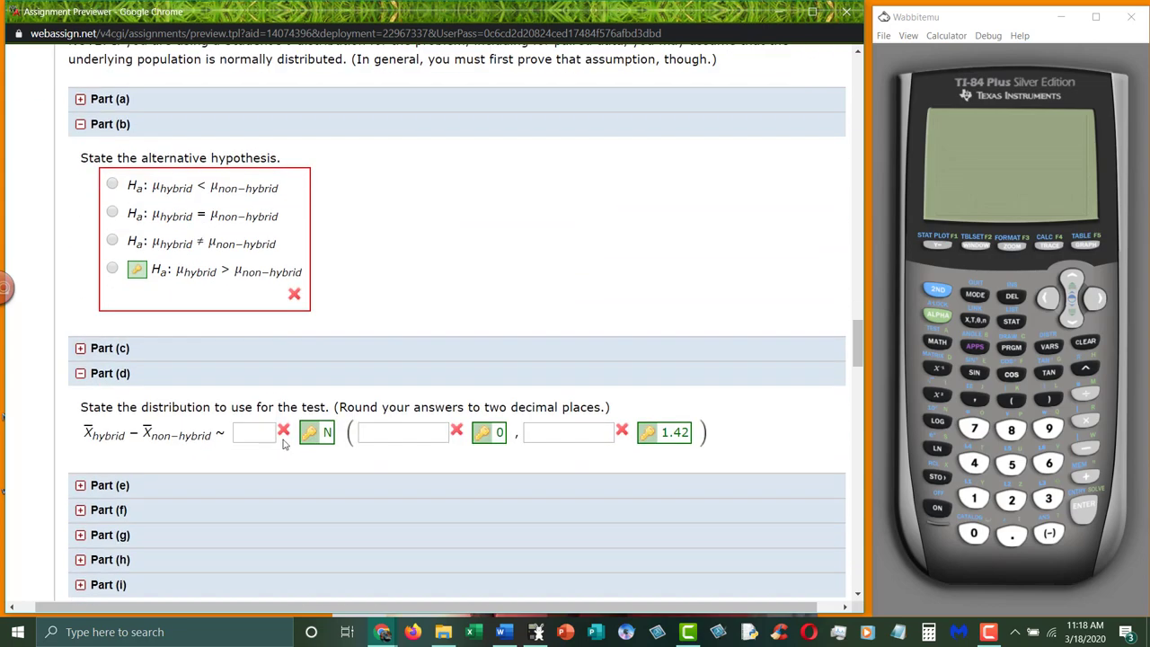
# Enter 0 as the mean of the difference's distribution in Part (d)
pyautogui.click(420, 436)
pyautogui.scroll(3, 448, 354)
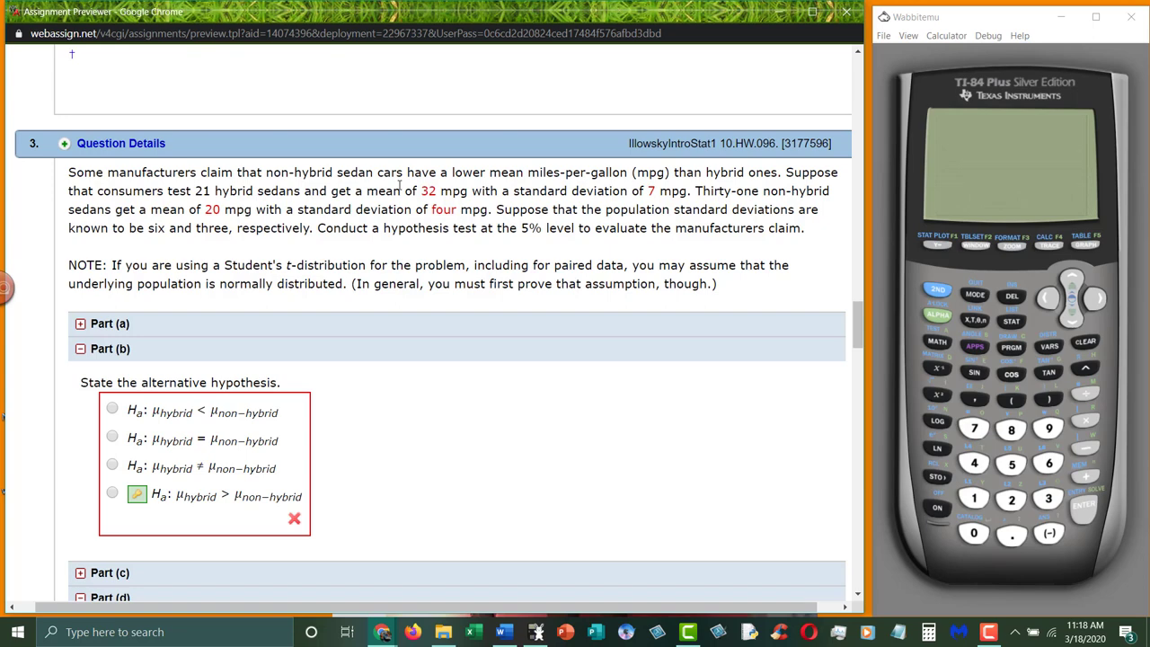
pyautogui.scroll(-2, 467, 225)
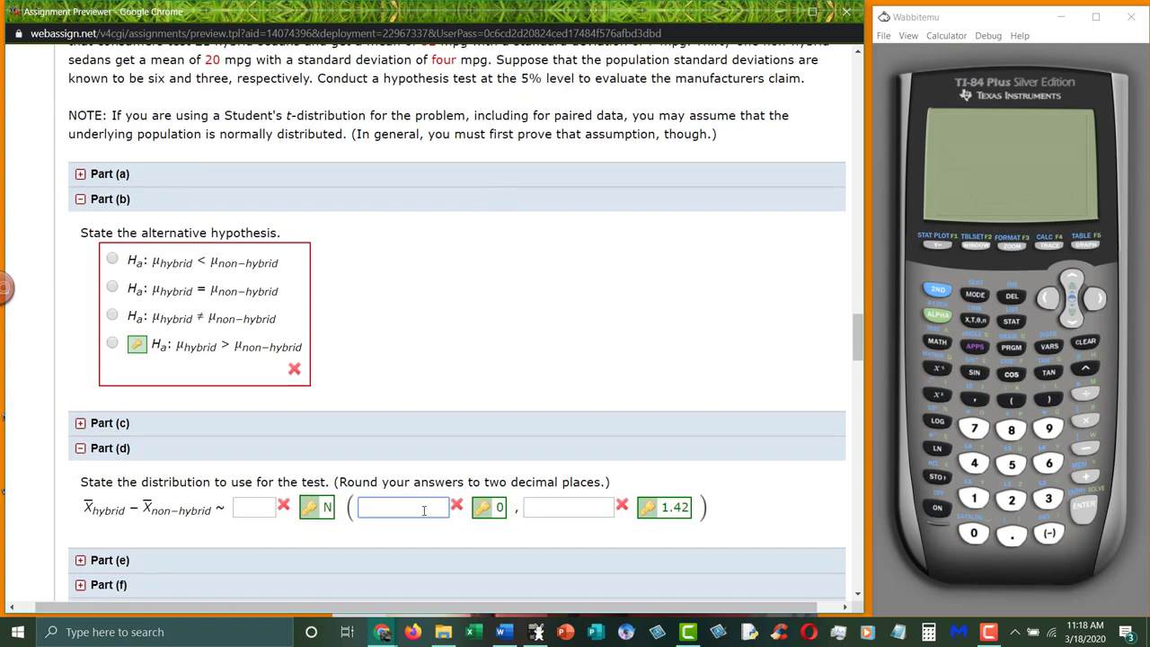
pyautogui.write('0')
pyautogui.click(551, 509)
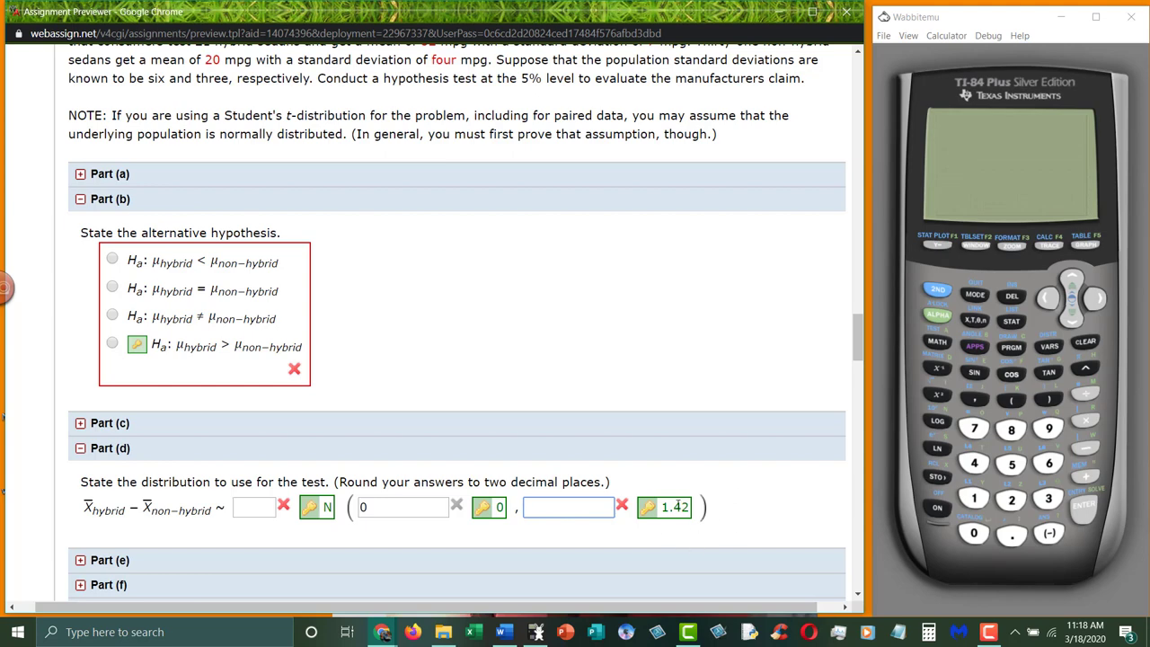
pyautogui.scroll(1, 676, 506)
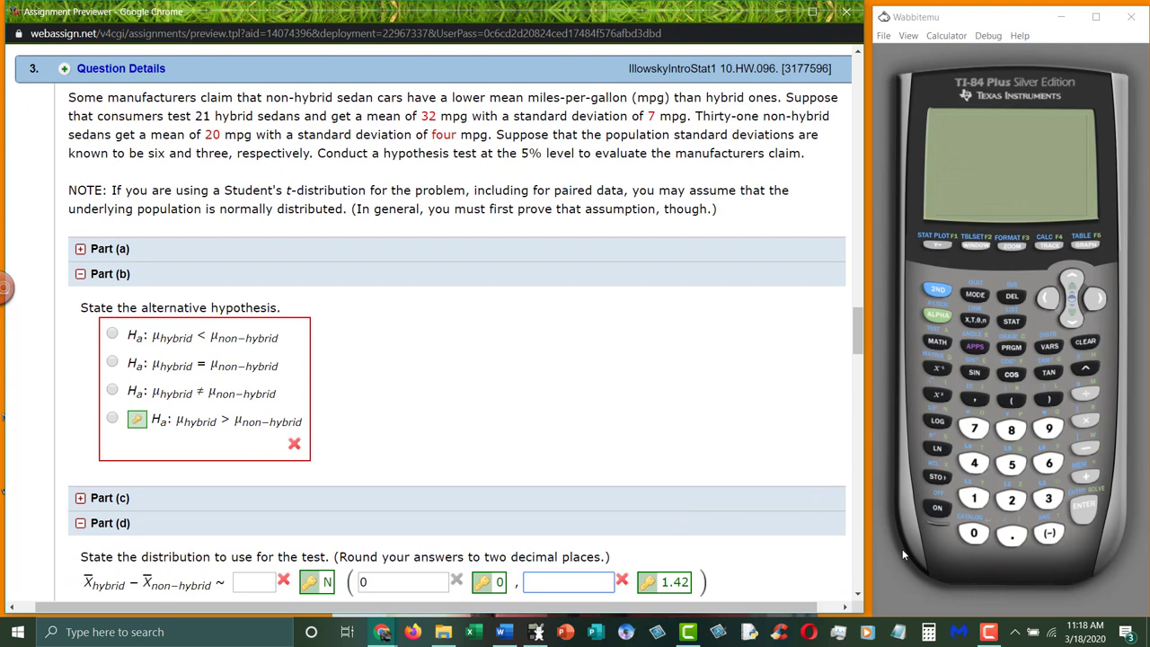
# Clear the TI-84 emulator and begin keying the expression √(6²/21
pyautogui.click(936, 511)
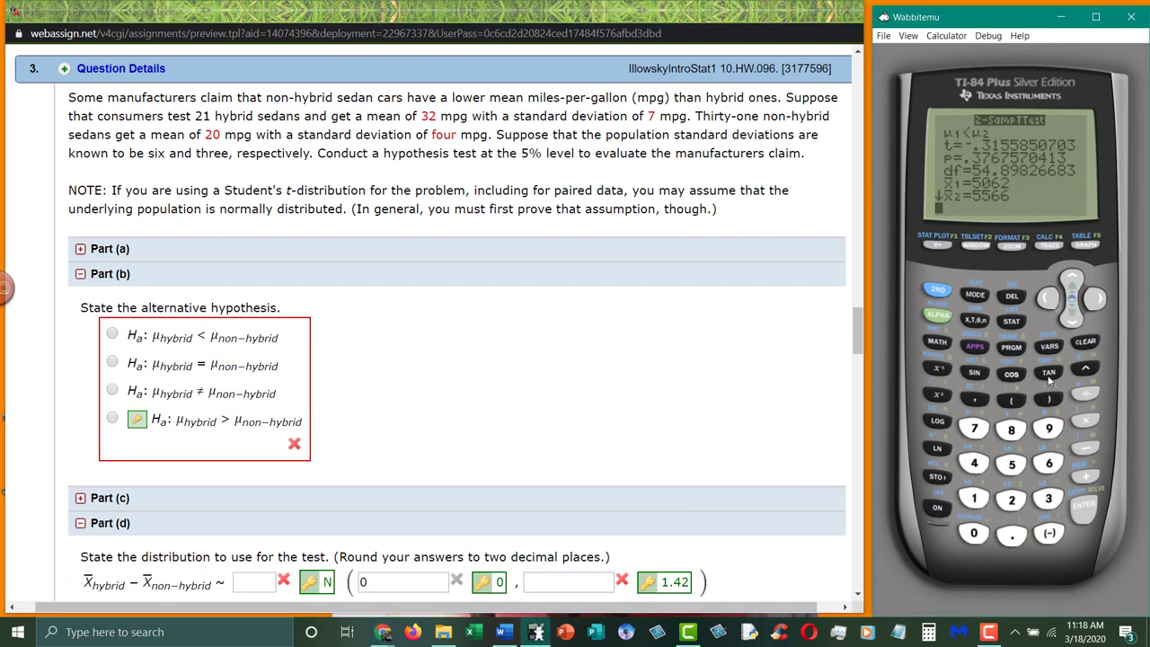
pyautogui.click(1084, 344)
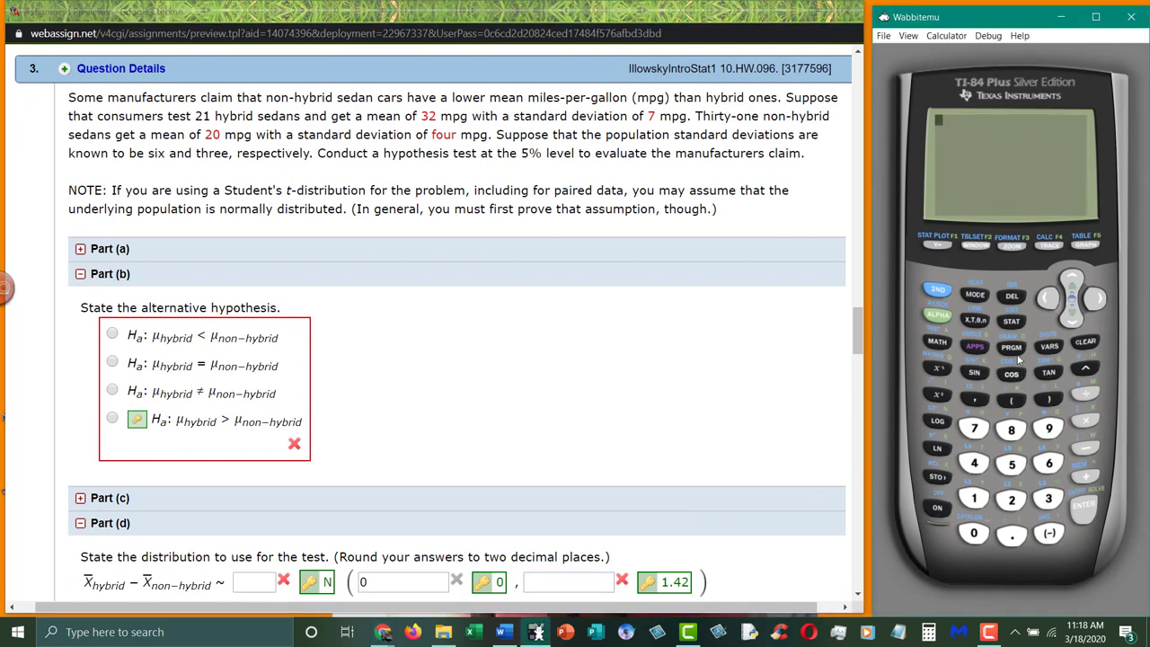
pyautogui.click(937, 289)
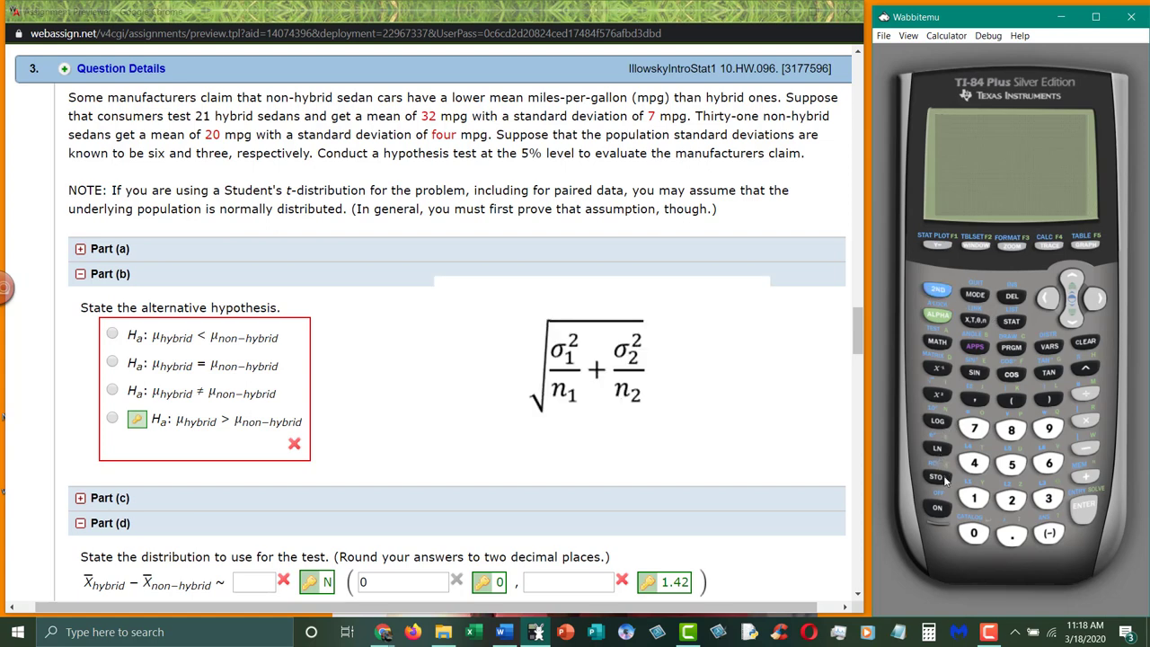
pyautogui.click(940, 398)
pyautogui.click(1047, 463)
pyautogui.click(932, 397)
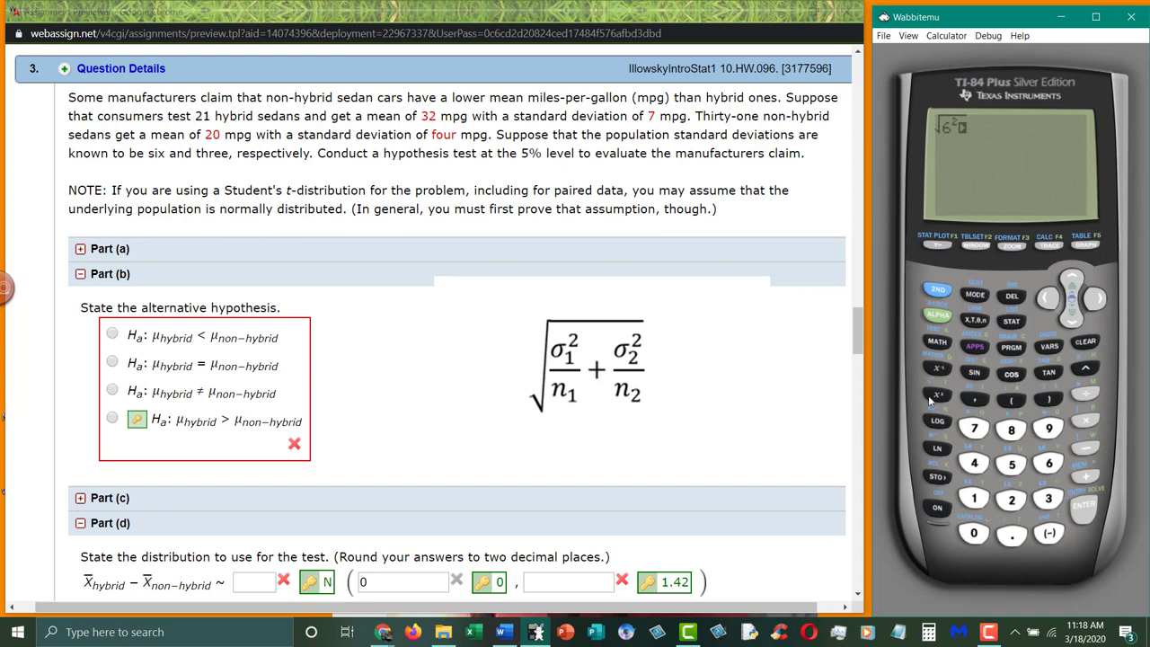
pyautogui.click(1090, 396)
pyautogui.click(1013, 500)
pyautogui.click(974, 497)
# Add 3²/31 under the root and evaluate, getting 1.415841903
pyautogui.click(1085, 475)
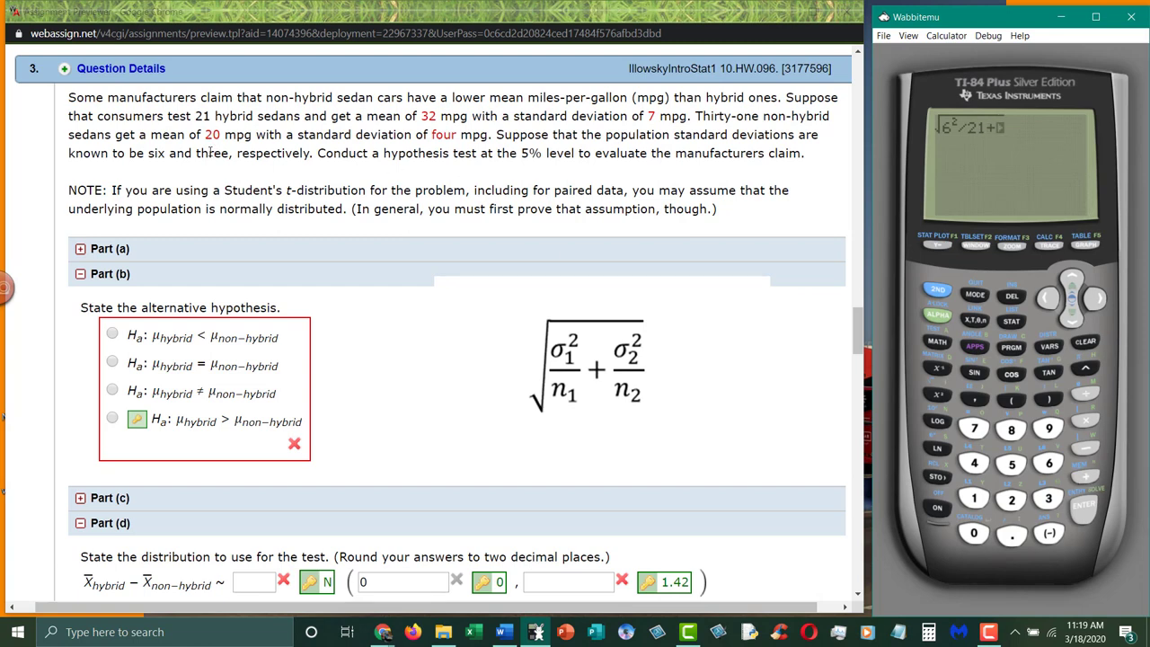
pyautogui.click(1048, 498)
pyautogui.click(936, 395)
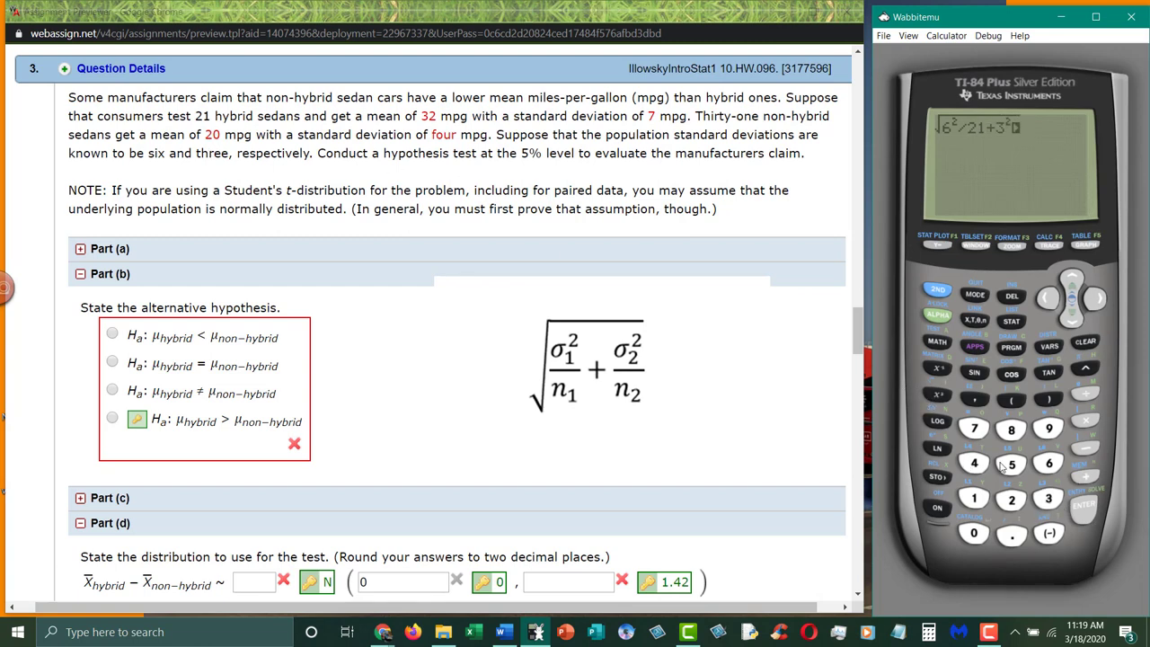
pyautogui.click(1089, 395)
pyautogui.click(1047, 498)
pyautogui.click(974, 499)
pyautogui.click(1083, 506)
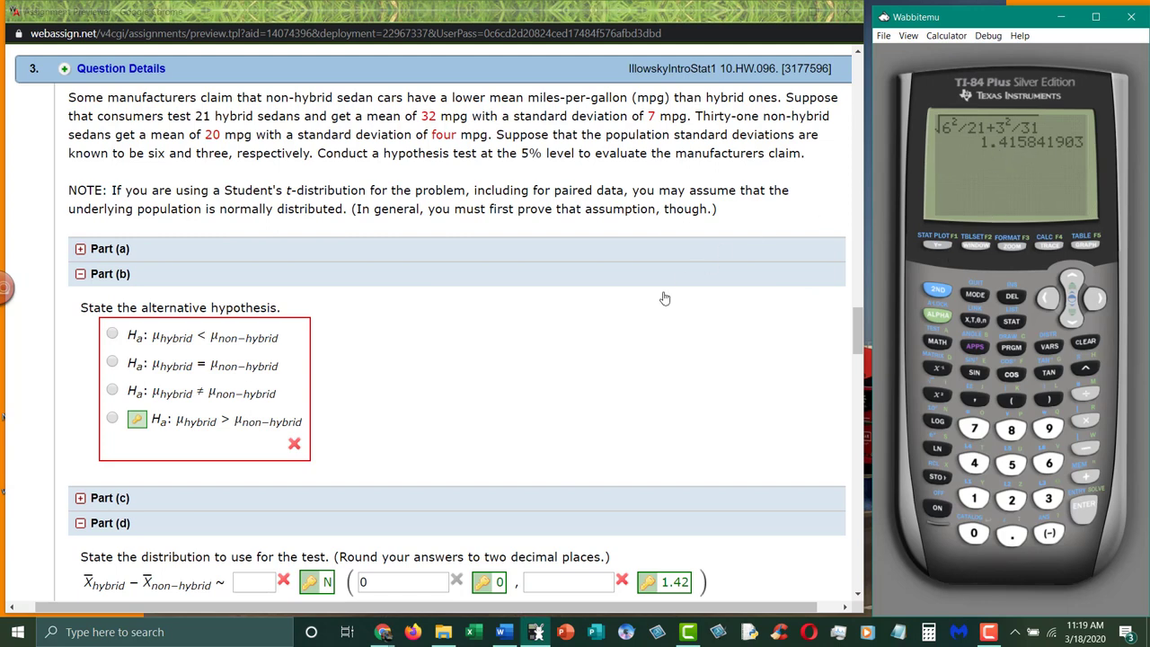
pyautogui.scroll(-2, 482, 326)
pyautogui.scroll(2, 482, 327)
pyautogui.scroll(1, 482, 327)
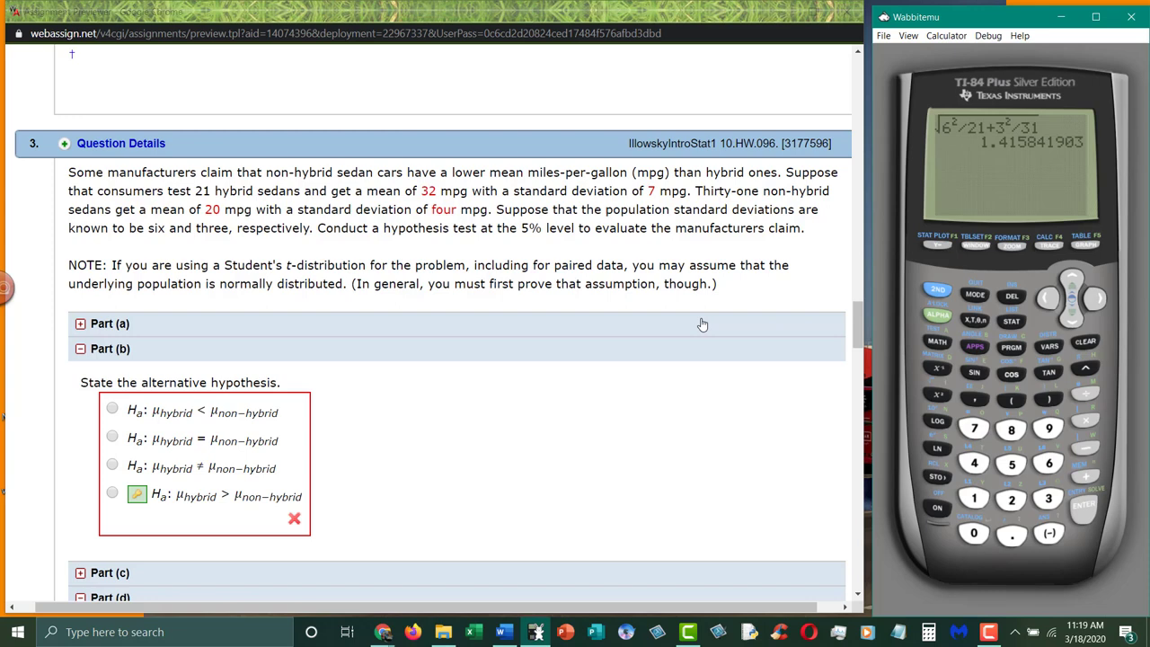
pyautogui.scroll(-1, 703, 325)
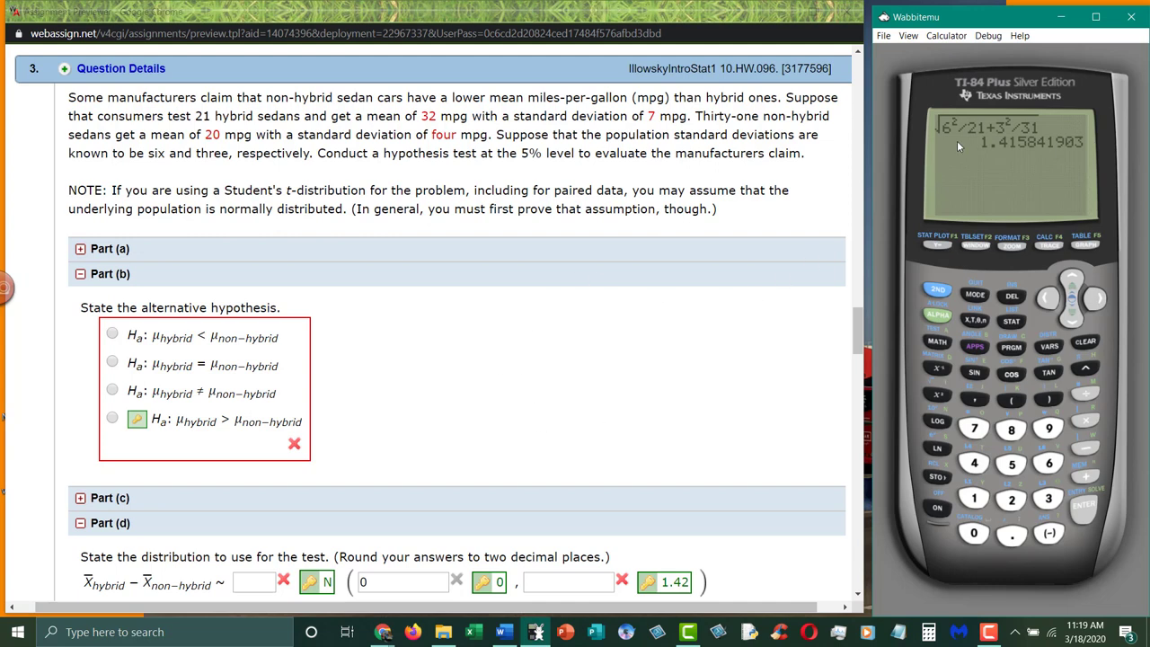
pyautogui.scroll(-3, 569, 355)
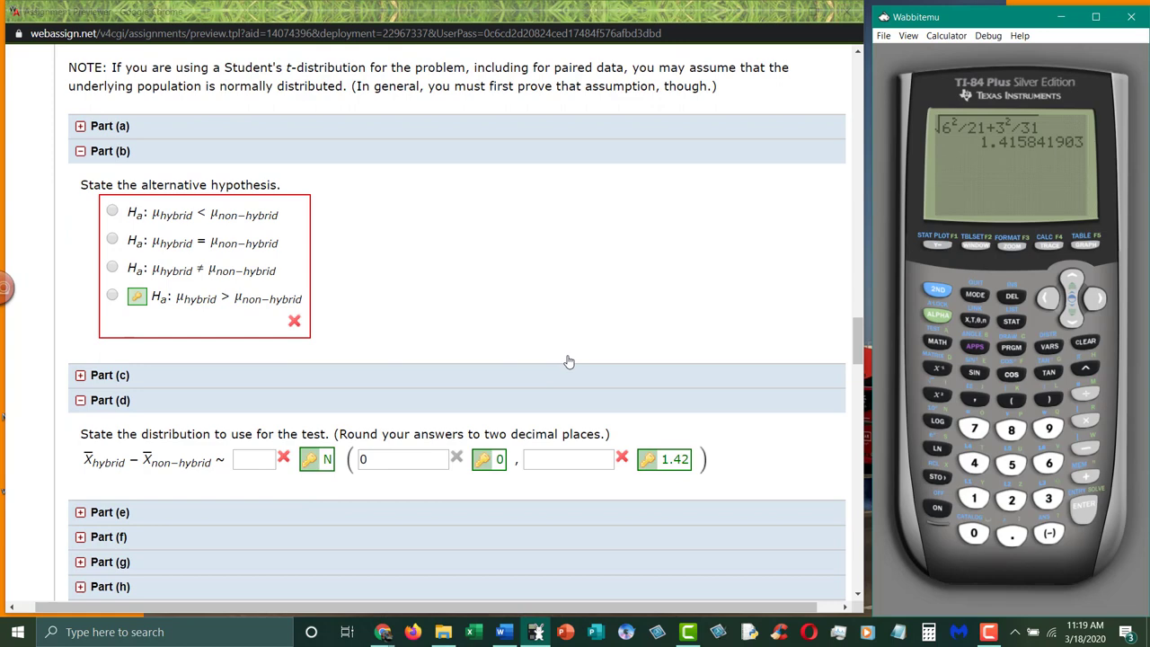
# Show Part (e) and open the calculator's 2-SampZTest screen from STAT TESTS
pyautogui.click(79, 304)
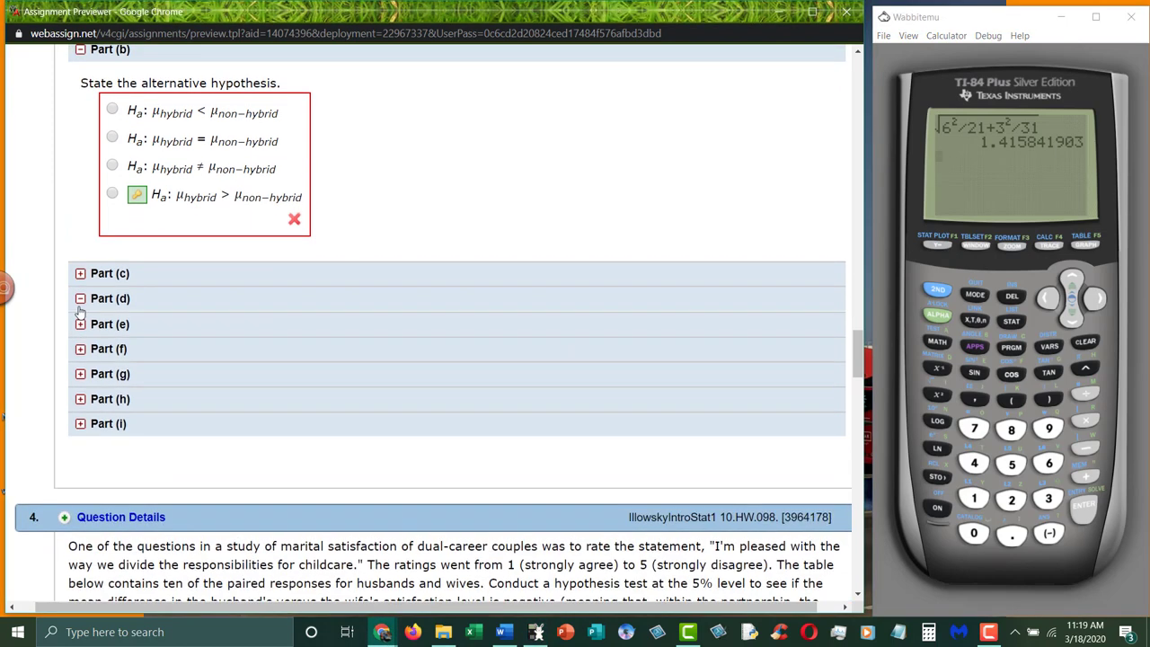
pyautogui.click(80, 323)
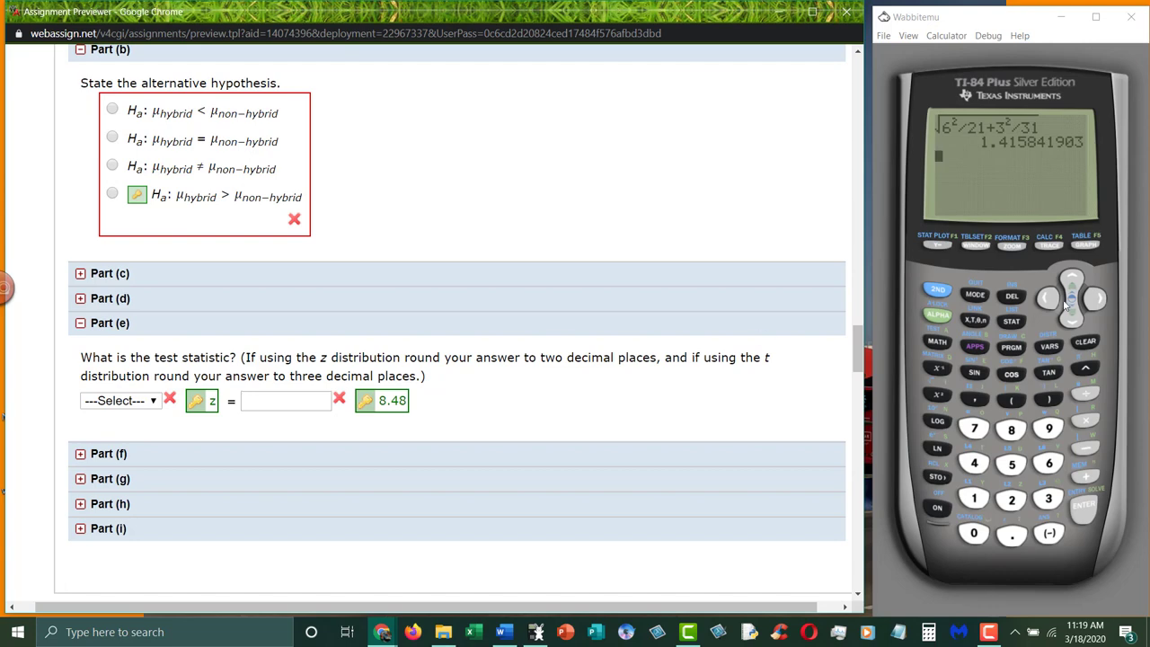
pyautogui.click(1017, 320)
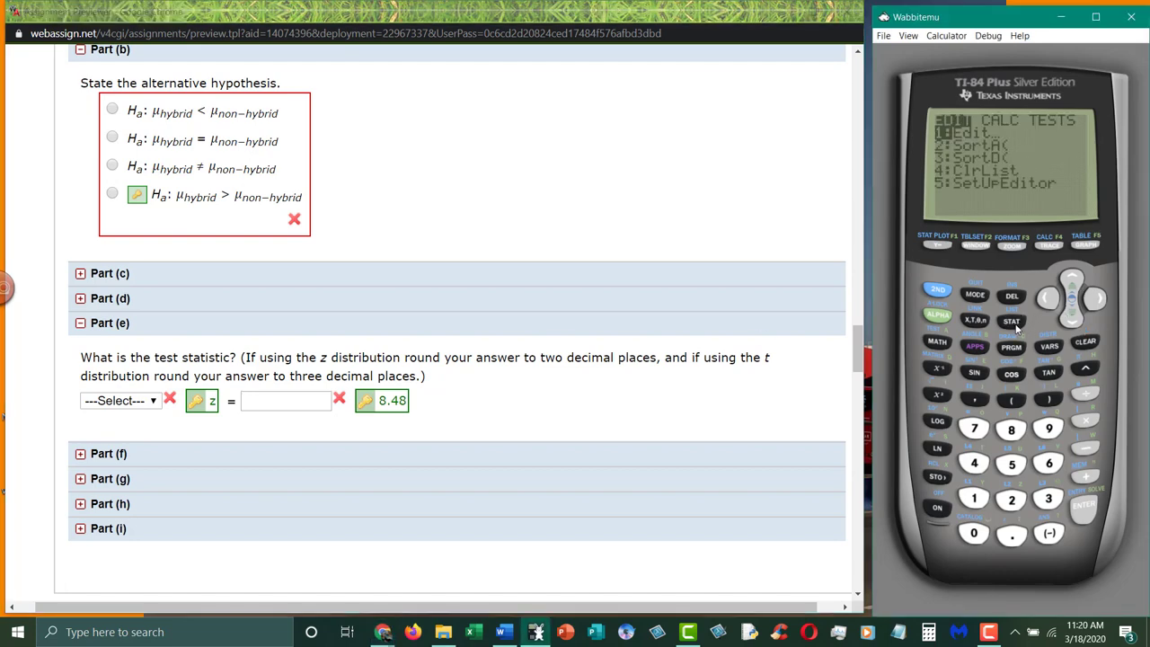
pyautogui.click(1094, 298)
pyautogui.click(1094, 298)
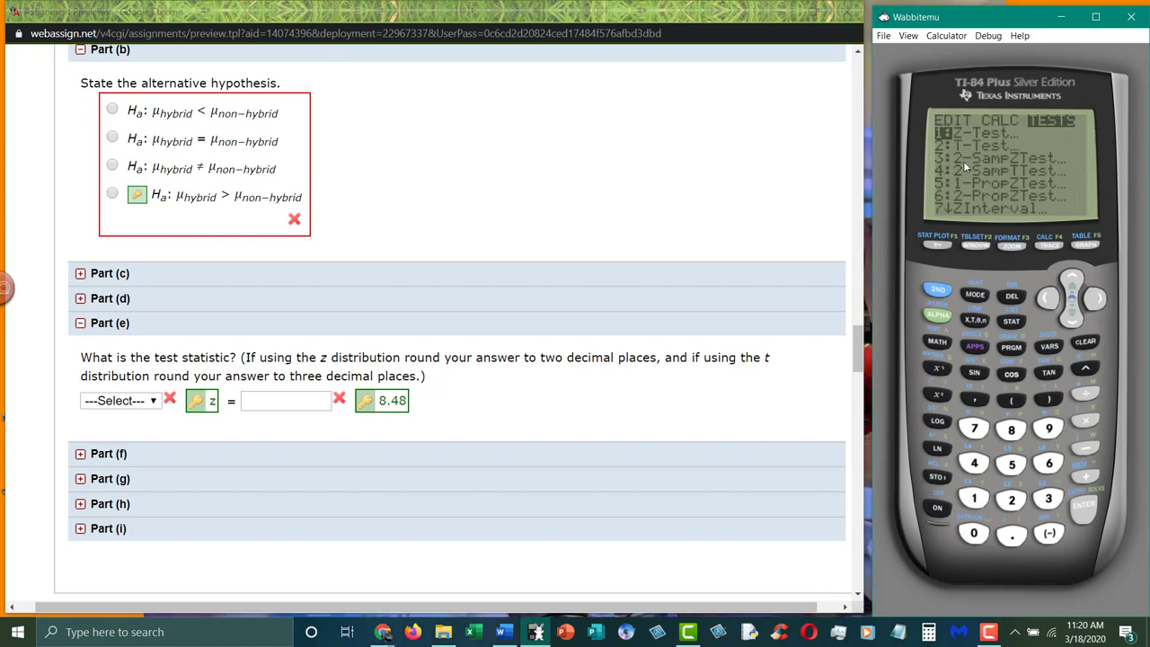
pyautogui.click(1072, 320)
pyautogui.click(1072, 320)
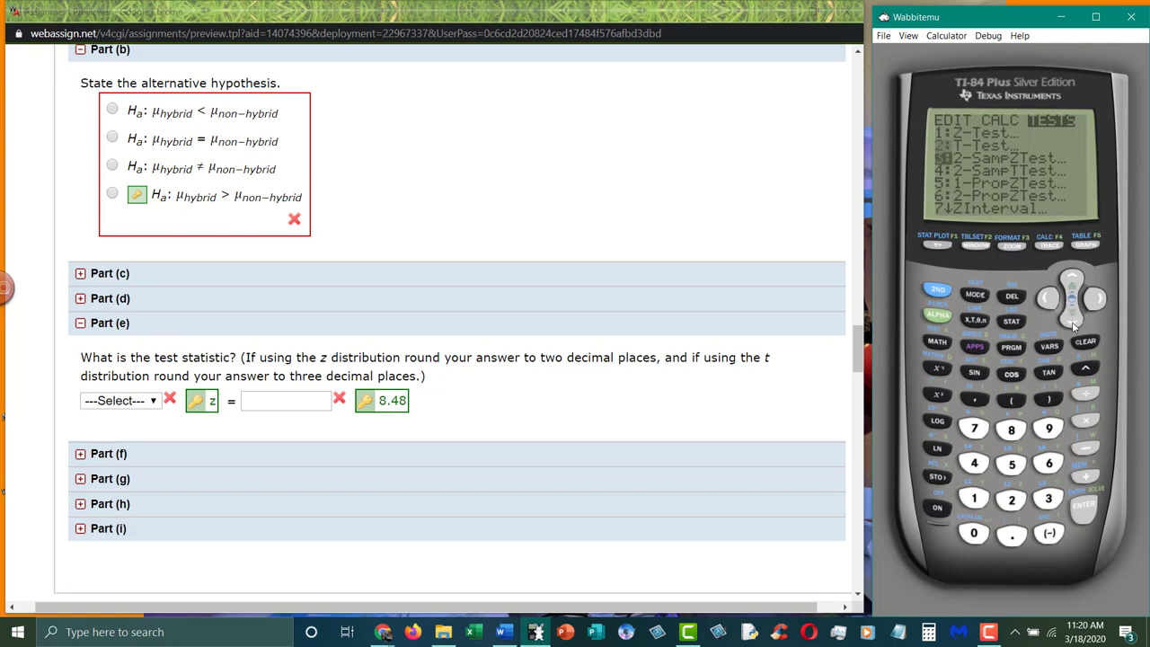
pyautogui.click(1084, 509)
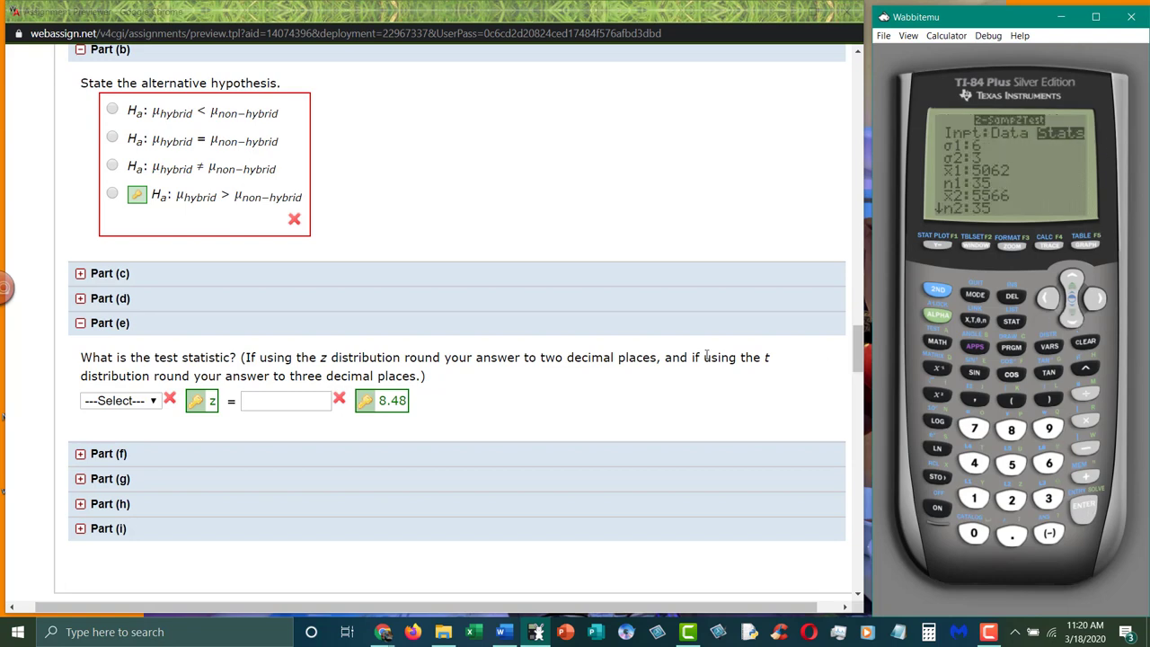
# Enter σ1 6, σ2 3, x̄1 32 and n1 21 in 2-SampZTest
pyautogui.scroll(3, 706, 356)
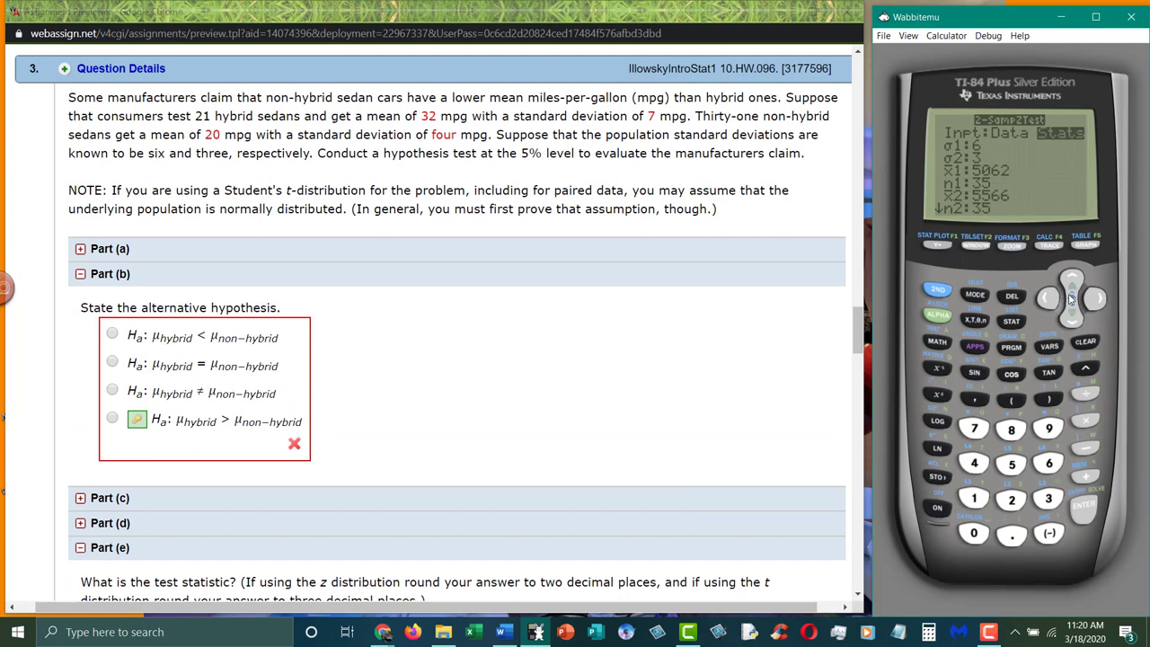
pyautogui.click(1071, 320)
pyautogui.write('6')
pyautogui.press('Return')
pyautogui.write('3')
pyautogui.write('32')
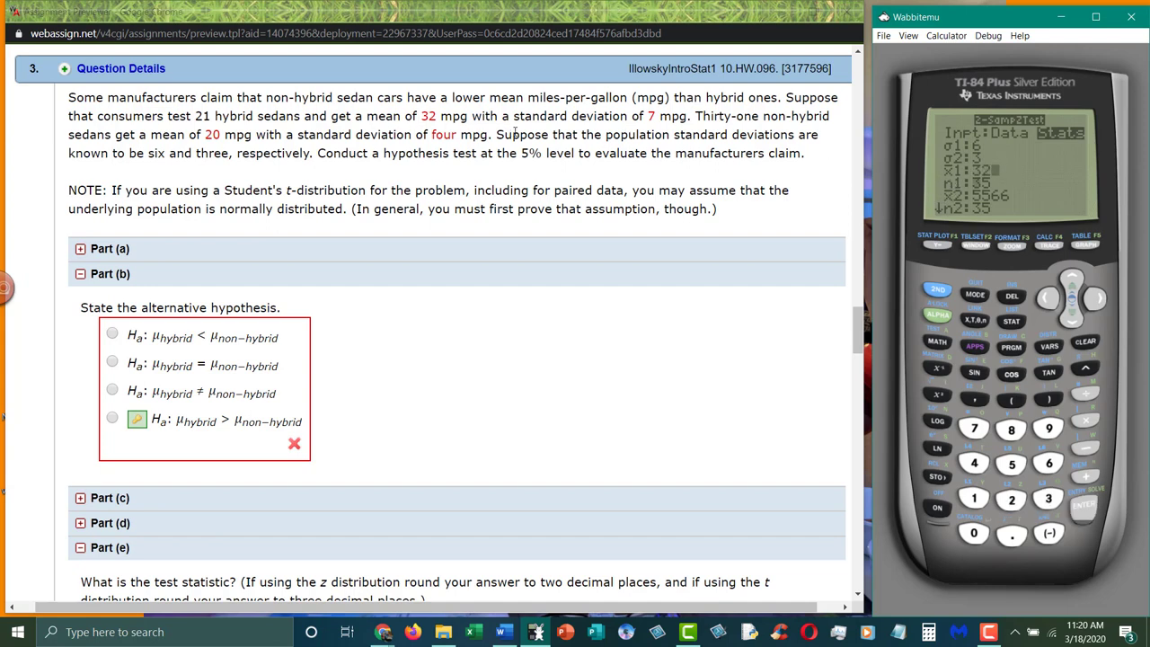
pyautogui.press('Return')
pyautogui.write('1:21')
pyautogui.press('Return')
# Enter x̄2 20 and n2 31, and select the >μ2 alternative
pyautogui.write('20')
pyautogui.press('Return')
pyautogui.write('31')
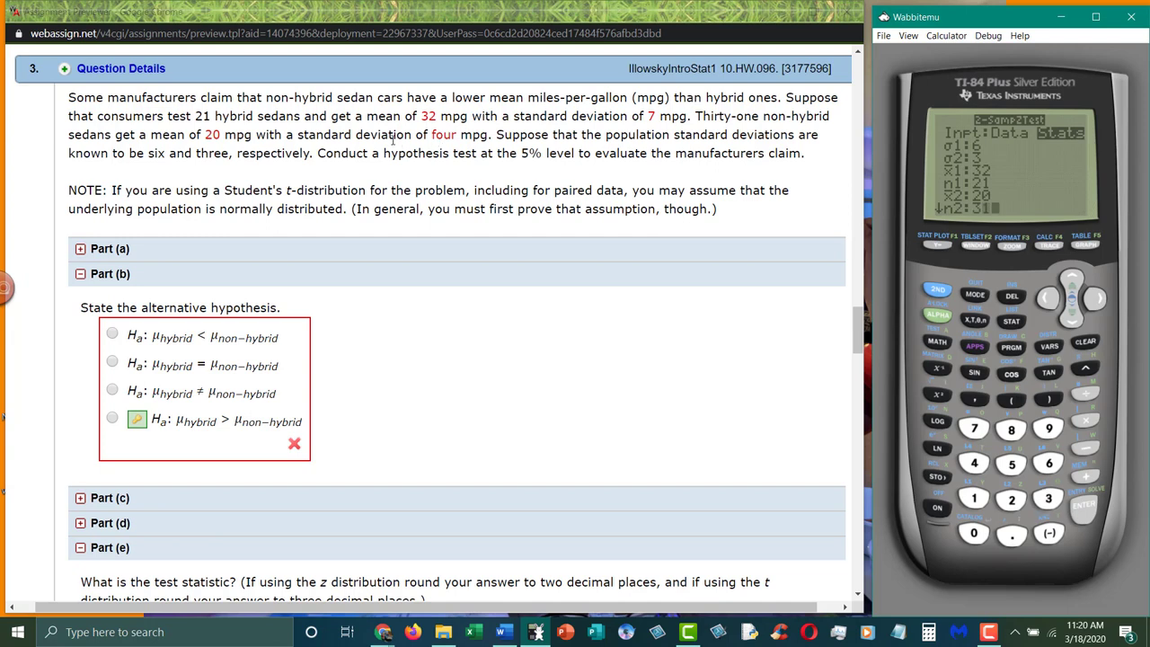
pyautogui.press('Return')
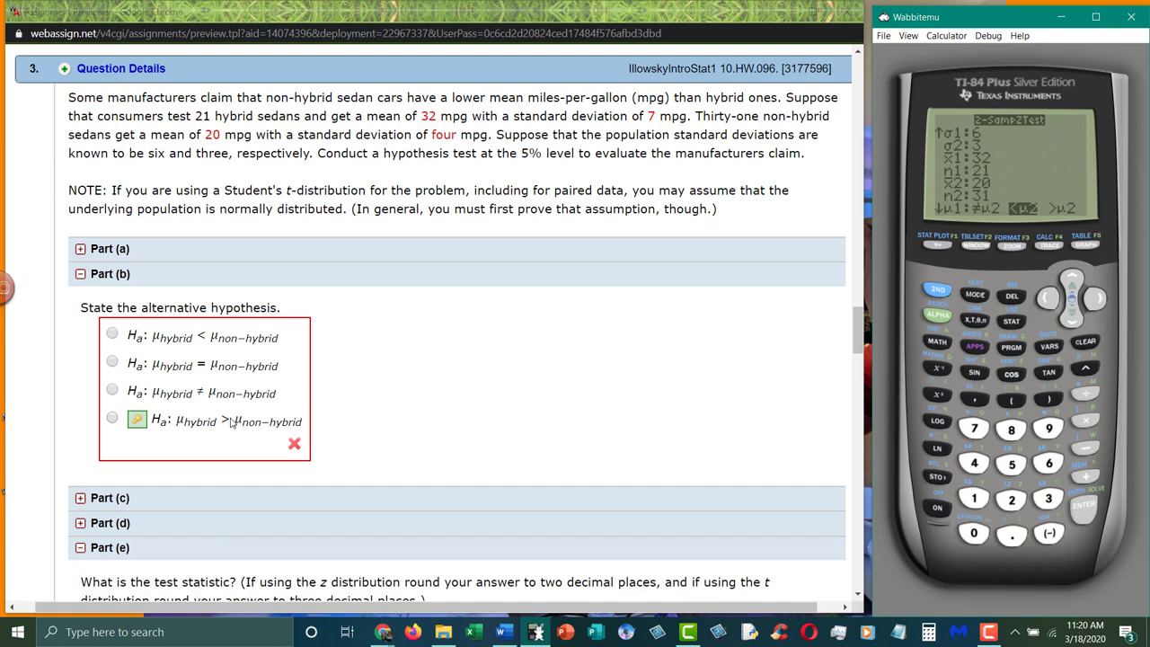
pyautogui.press('Right')
pyautogui.press('Right')
pyautogui.press('Return')
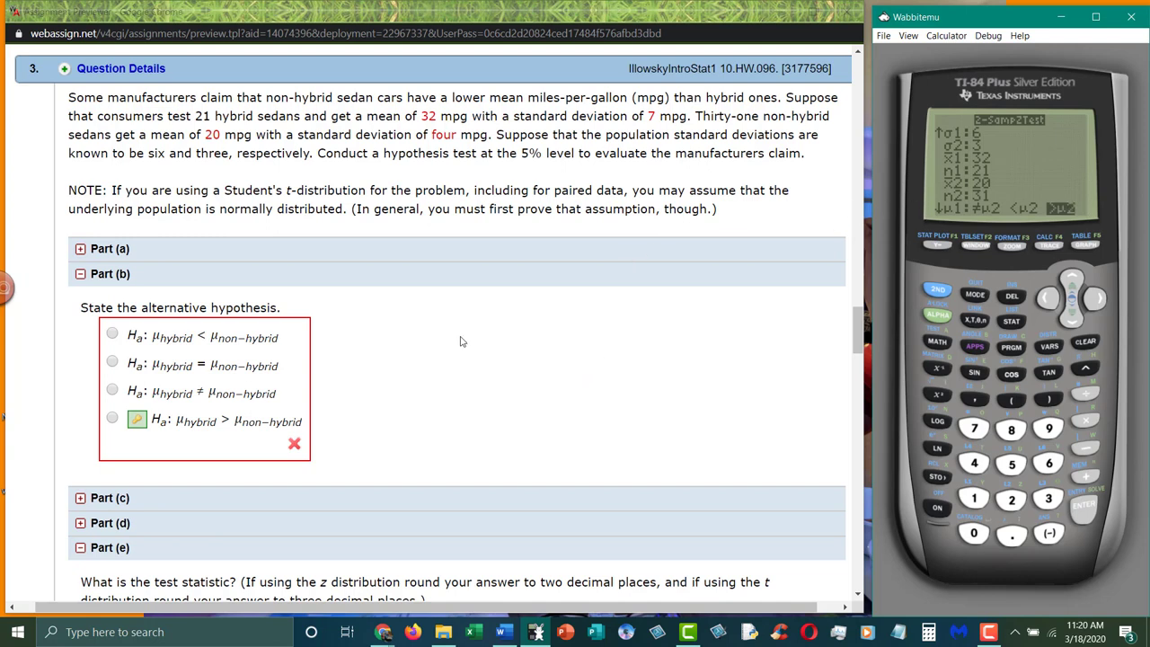
# Run the 2-SampZTest, getting z = 8.475522566 and p = 1.184515E-17
pyautogui.scroll(-3, 462, 341)
pyautogui.scroll(3, 463, 341)
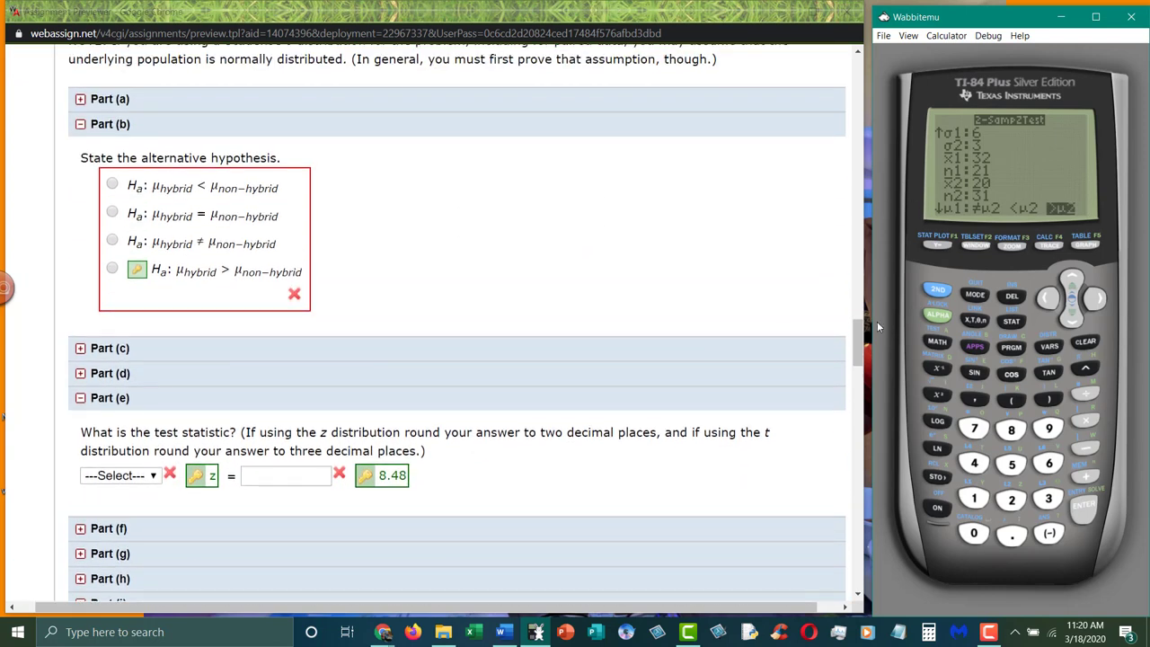
pyautogui.click(1072, 319)
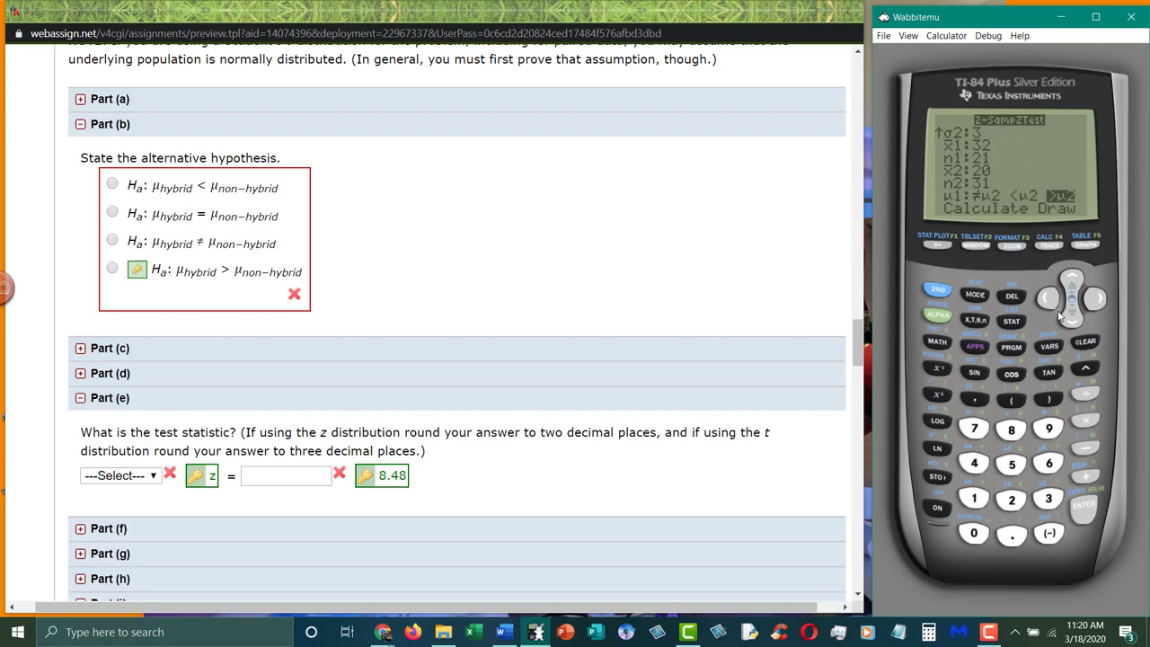
pyautogui.click(1083, 515)
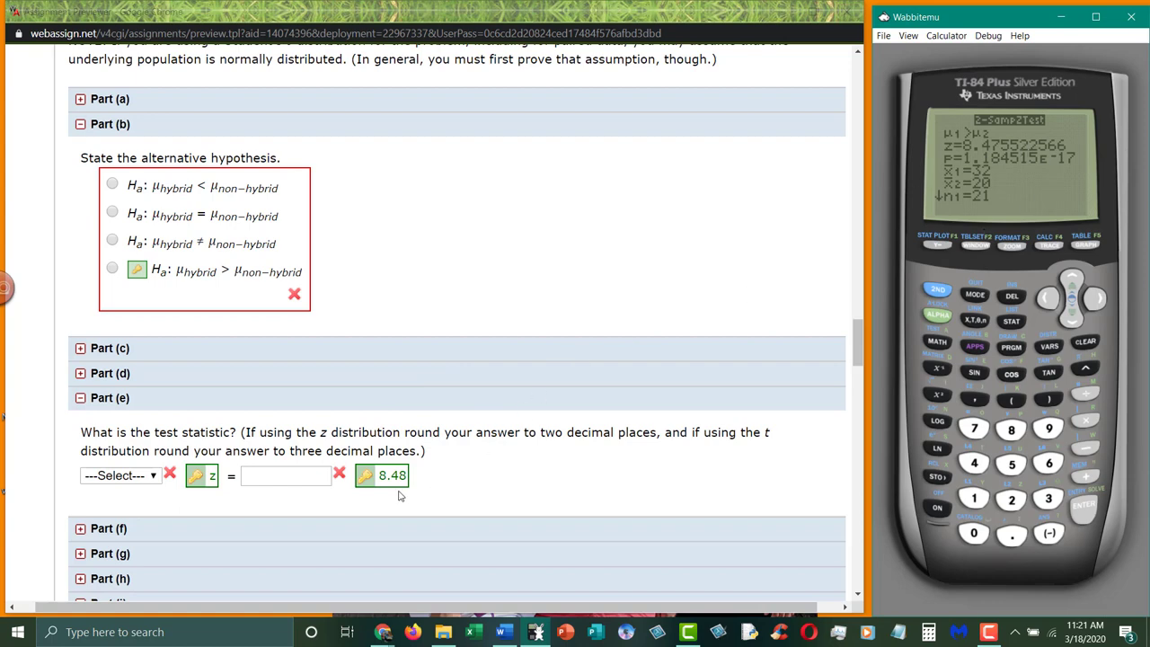
# Select z as Part (e)'s test statistic and open Part (f)'s p-value question
pyautogui.click(143, 476)
pyautogui.click(117, 523)
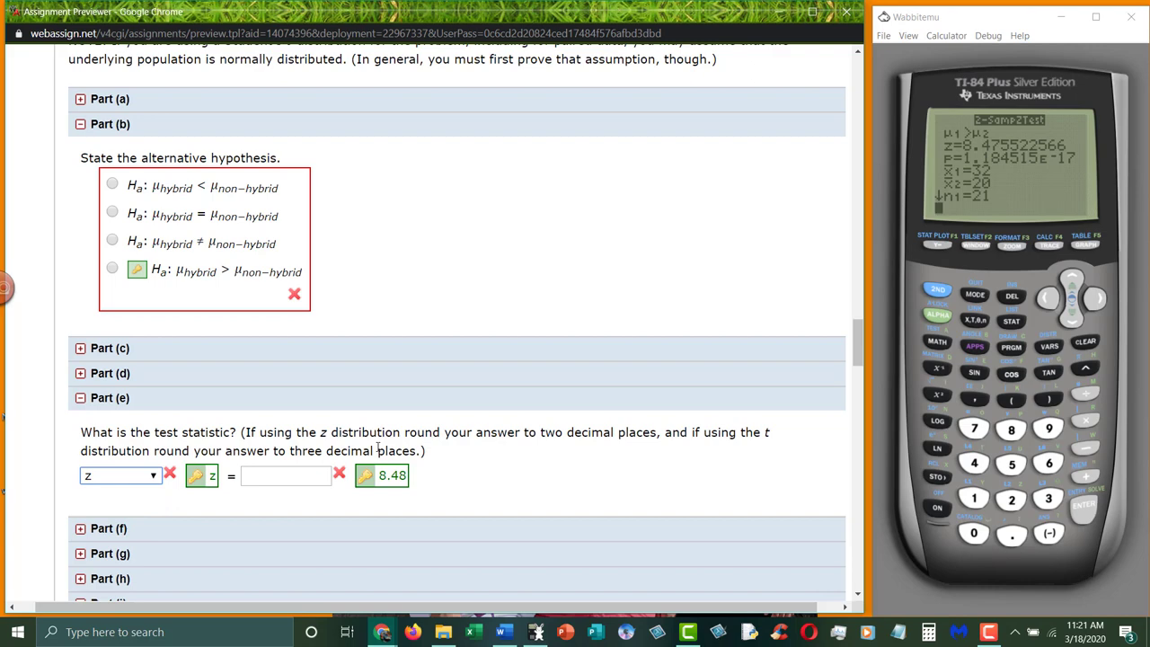
pyautogui.click(81, 401)
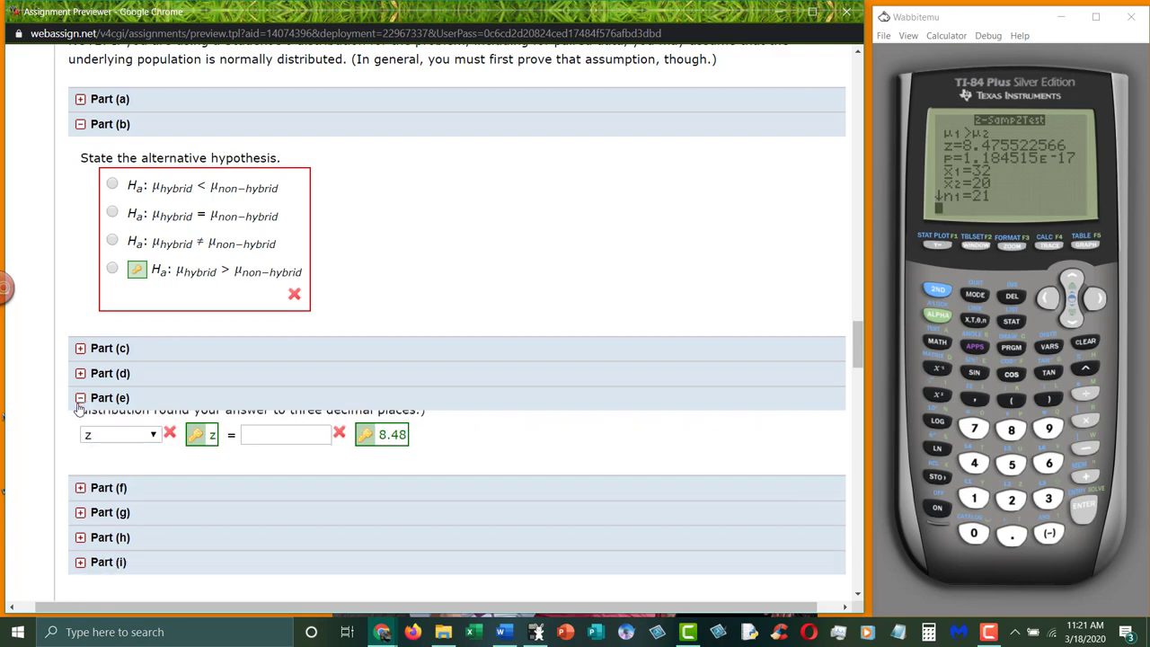
pyautogui.click(82, 424)
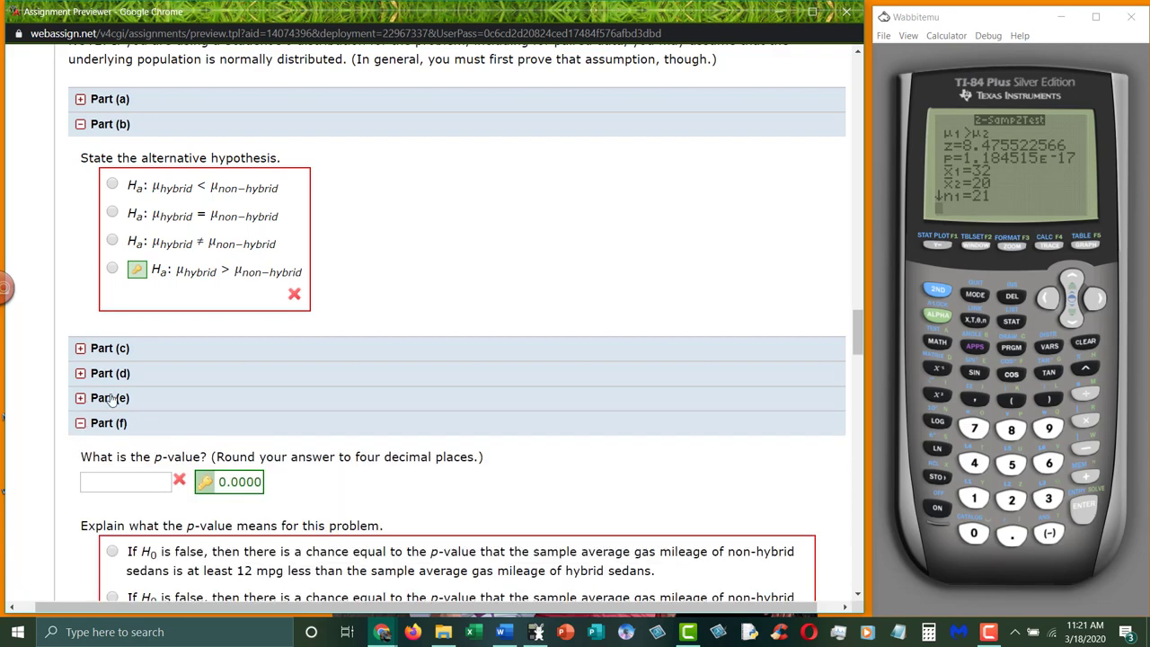
# Collapse Part (b) so Part (f)'s 0.0000 p-value and explanation choices show
pyautogui.click(81, 124)
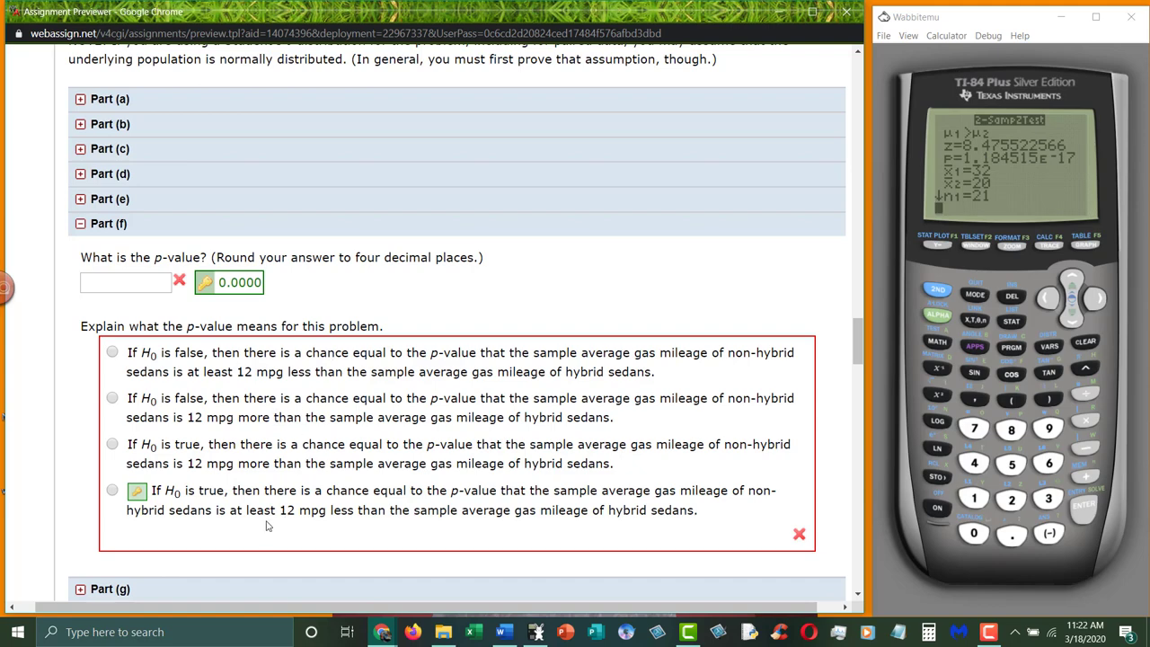
# Re-expand Part (a) to see the null hypothesis, then scroll back to Part (f)'s explanations
pyautogui.scroll(3, 266, 526)
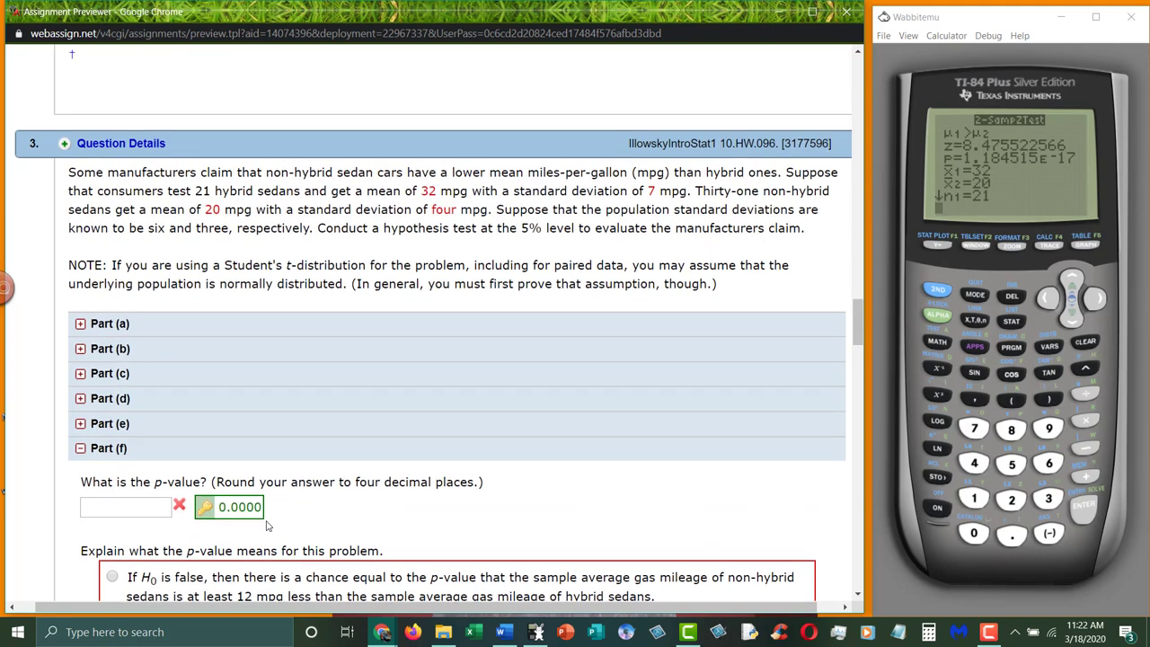
pyautogui.click(126, 325)
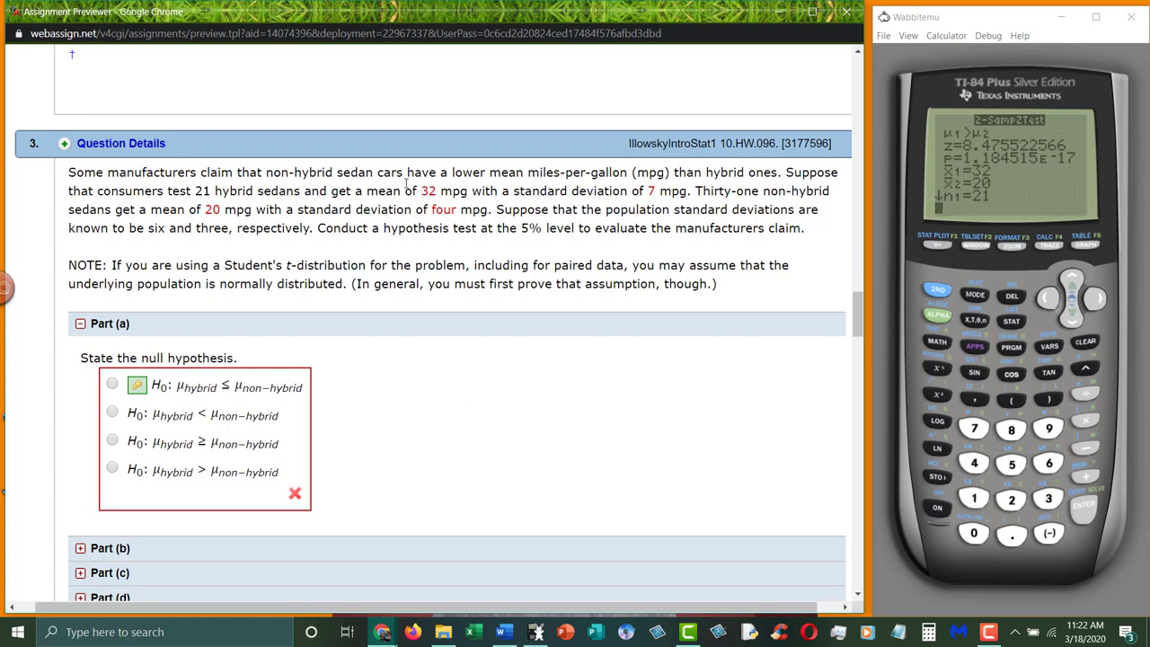
pyautogui.scroll(-6, 443, 436)
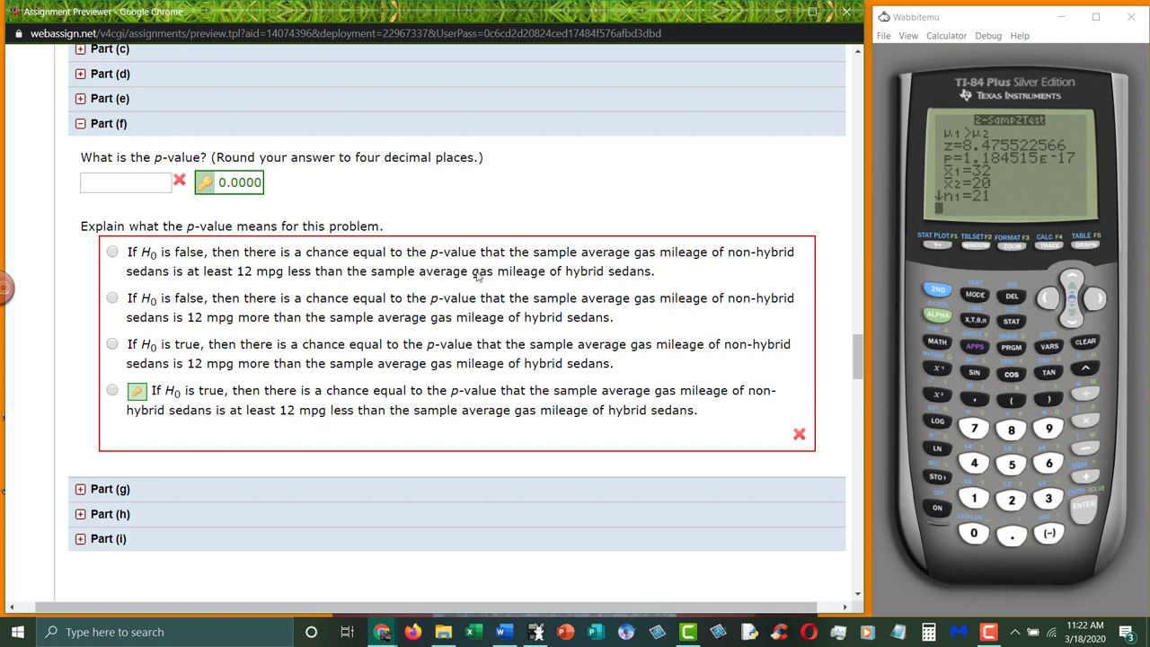
pyautogui.scroll(3, 478, 276)
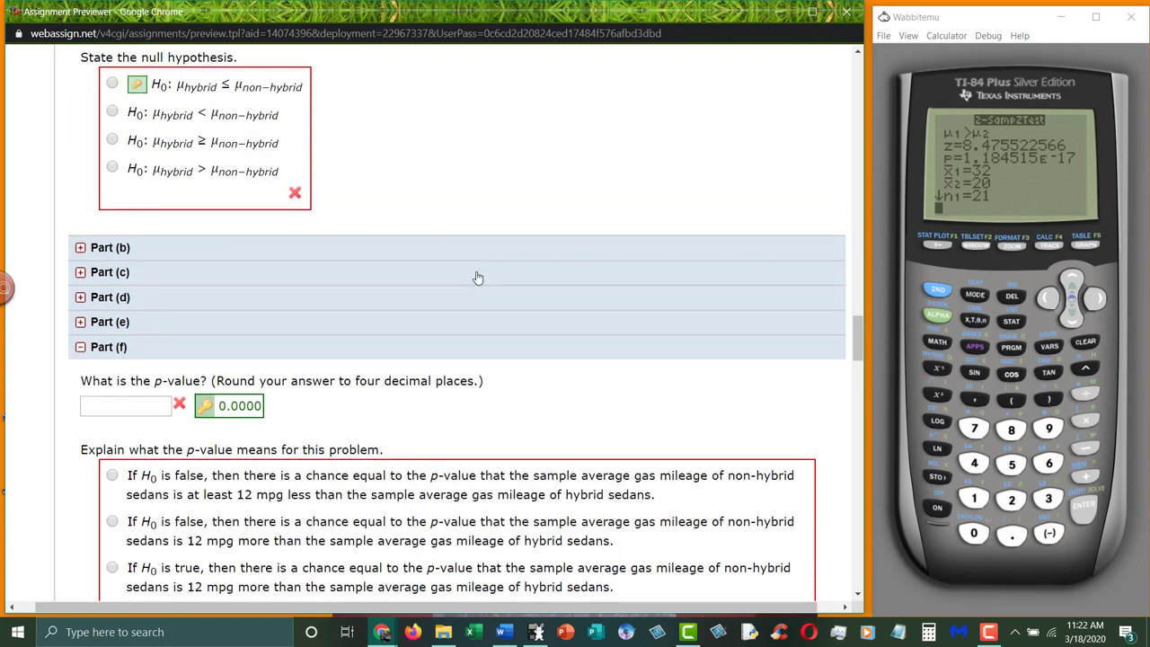
pyautogui.scroll(-3, 477, 277)
# Expand Part (g)'s p-value sketch and Part (b)'s alternative hypothesis, then return to Part (g)
pyautogui.click(104, 491)
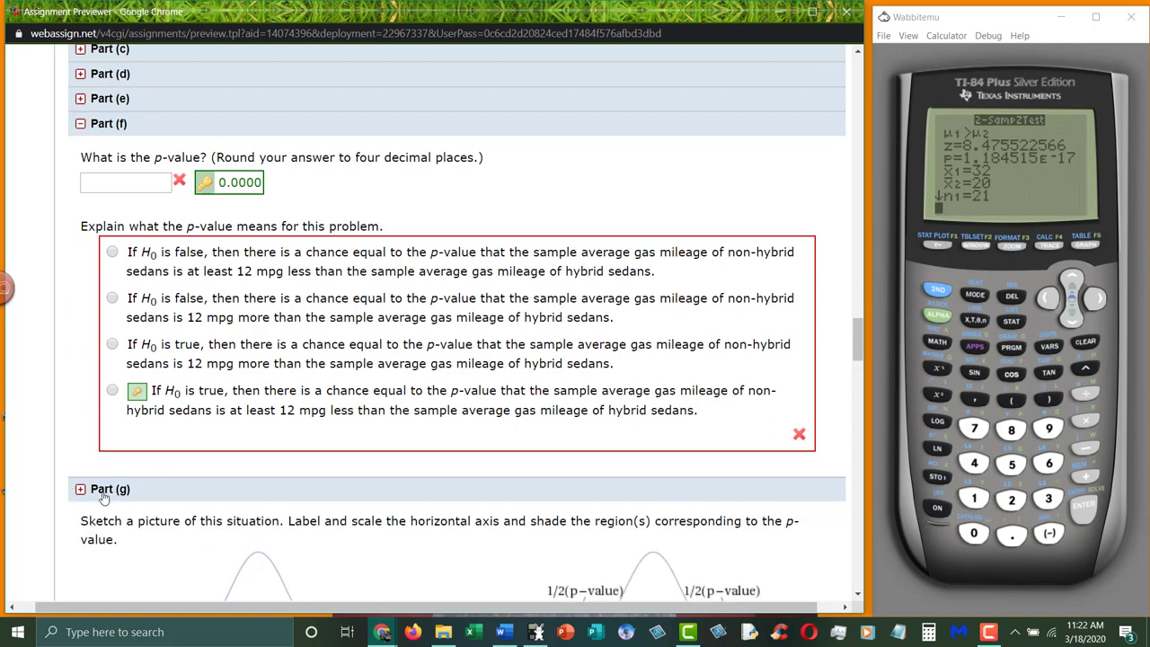
pyautogui.scroll(-3, 196, 471)
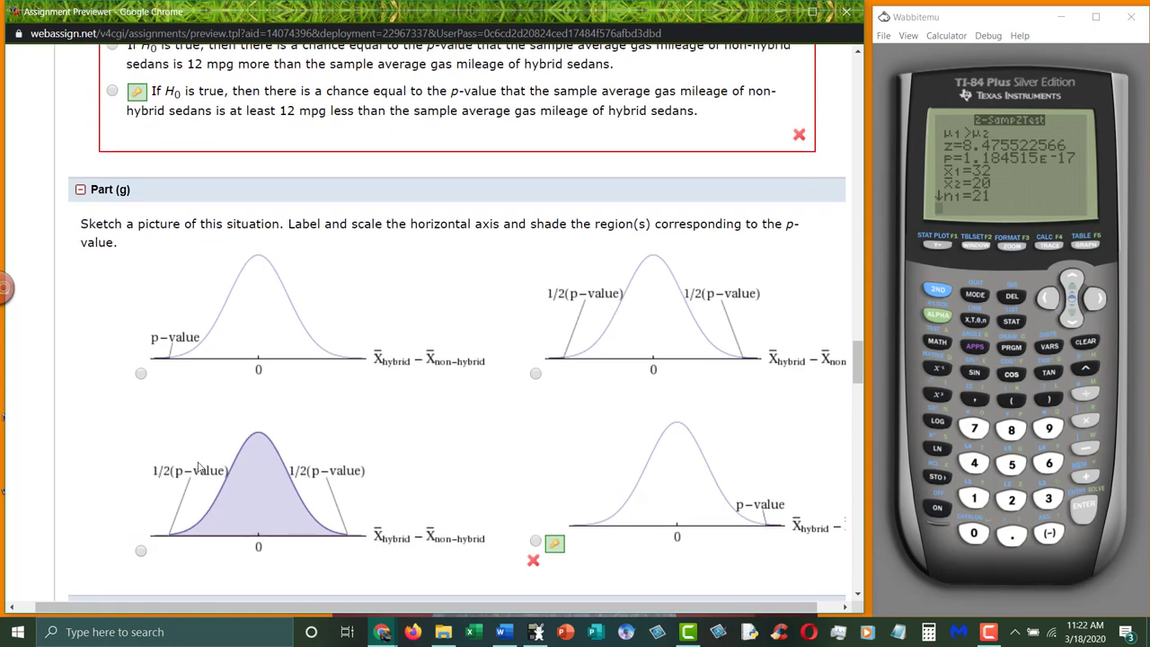
pyautogui.scroll(3, 593, 431)
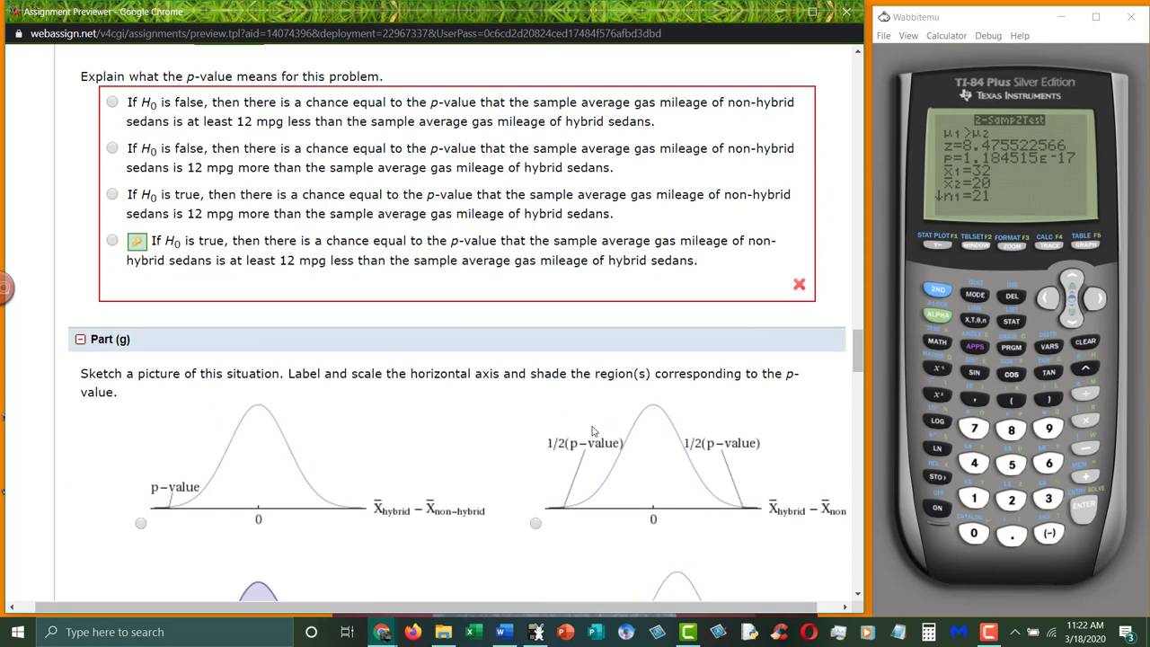
pyautogui.scroll(3, 449, 378)
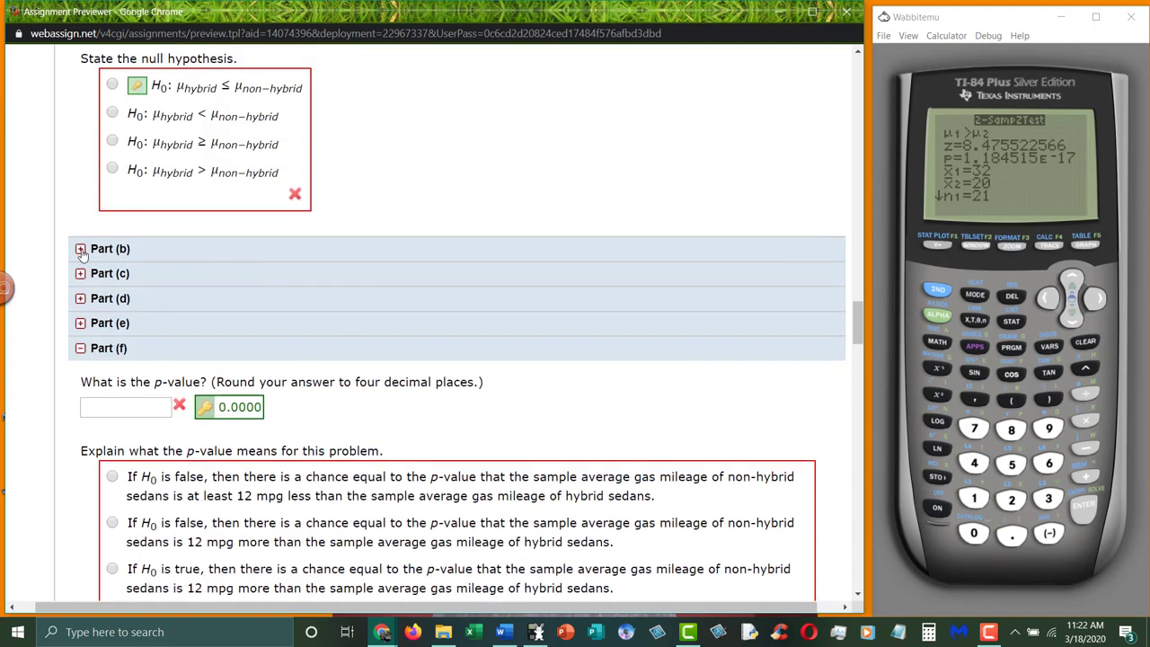
pyautogui.click(83, 252)
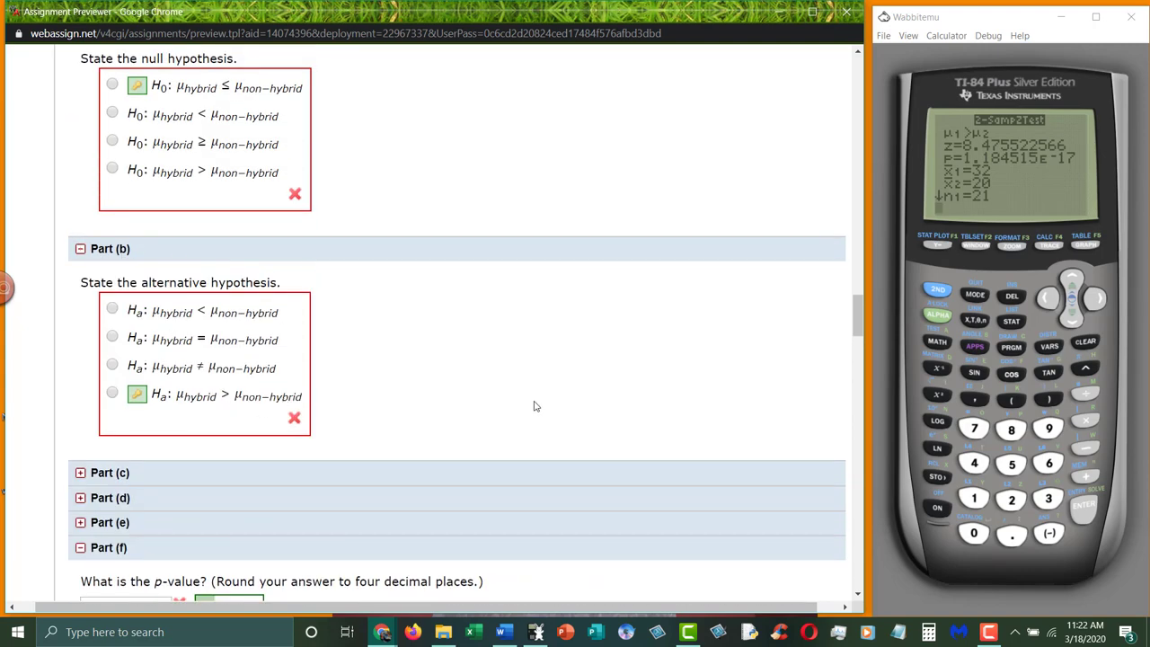
pyautogui.scroll(-2, 535, 404)
pyautogui.scroll(-6, 555, 403)
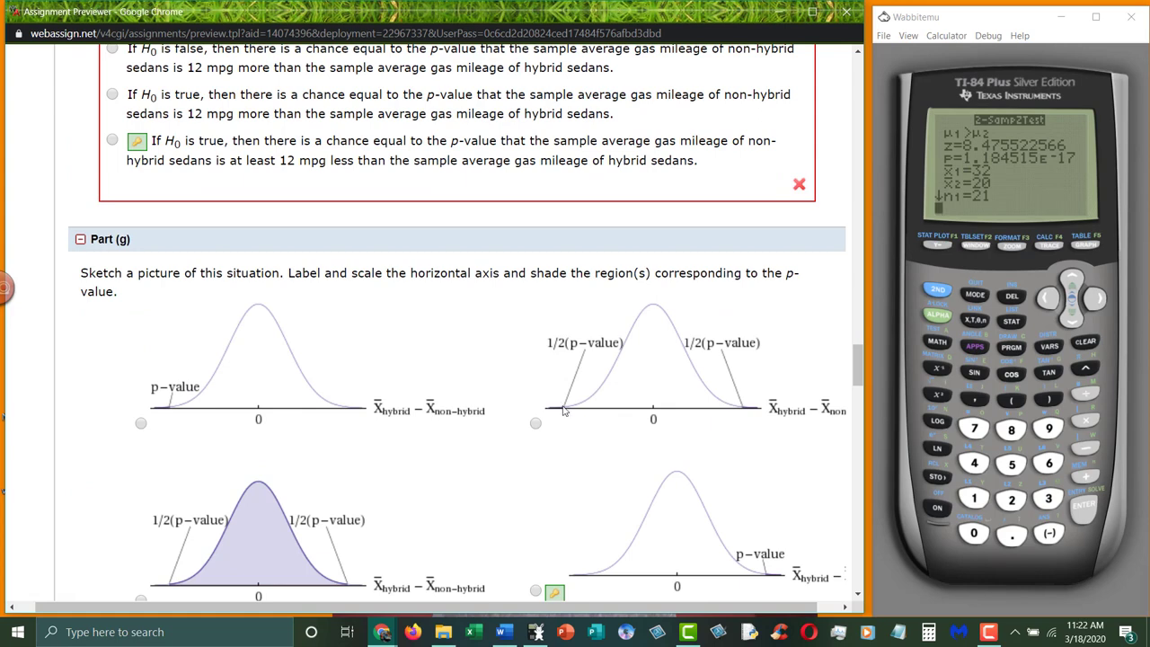
pyautogui.scroll(-1, 577, 421)
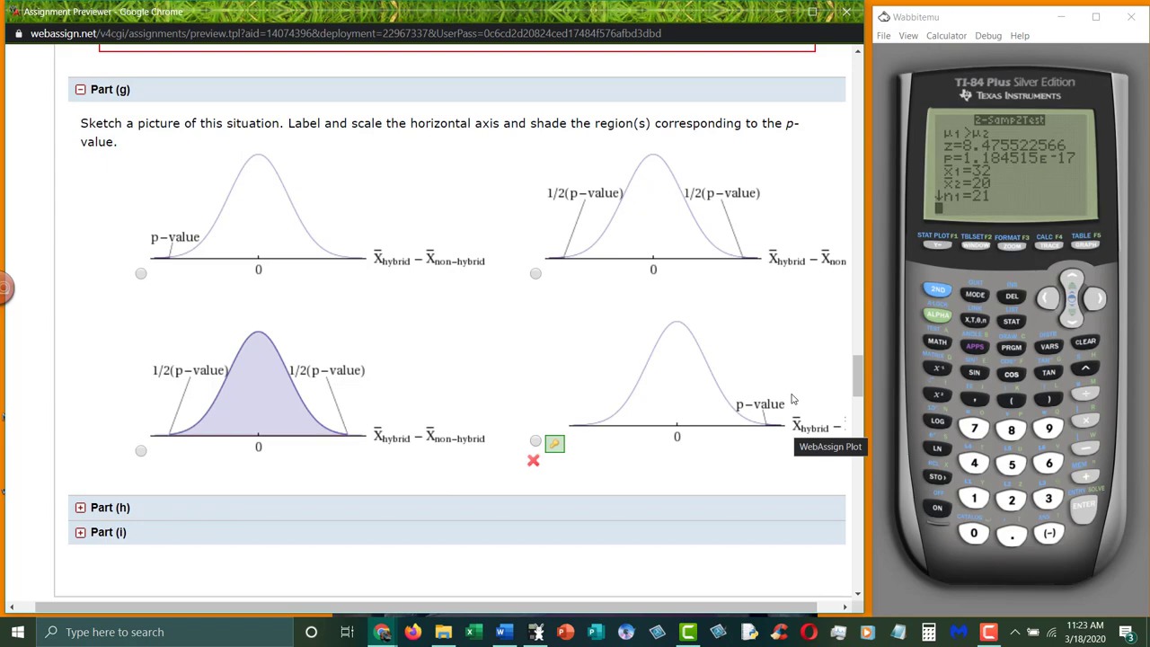
# Collapse Part (g), open Part (h)'s decision questions, and close Parts (a) and (b)
pyautogui.click(80, 91)
pyautogui.click(80, 114)
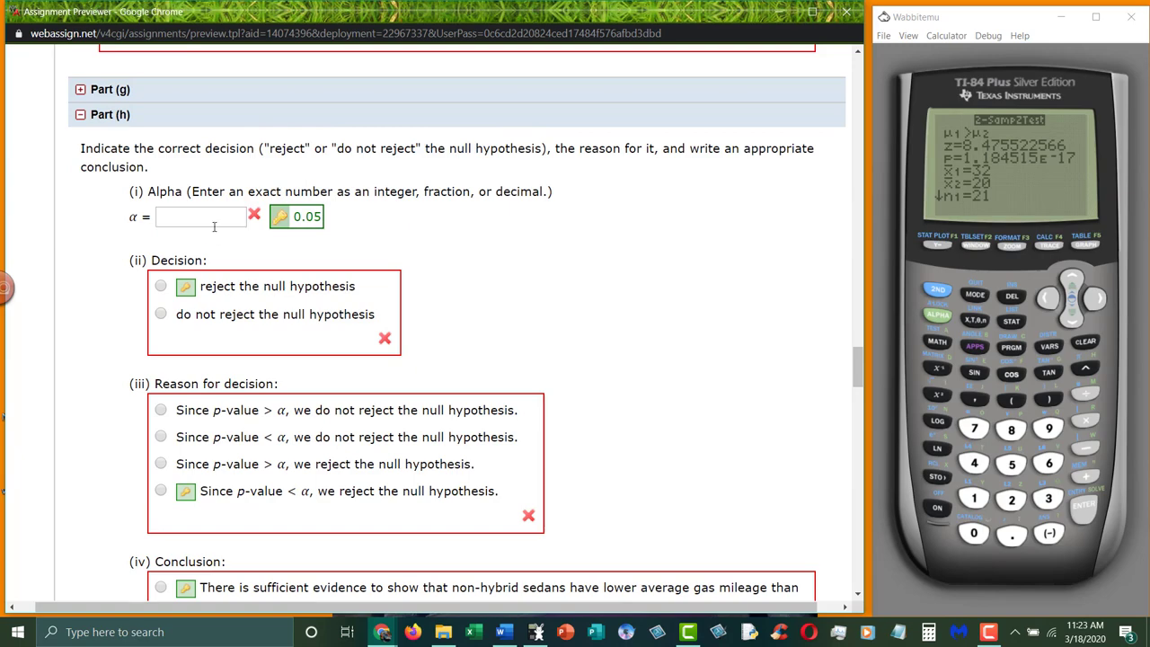
pyautogui.scroll(4, 477, 273)
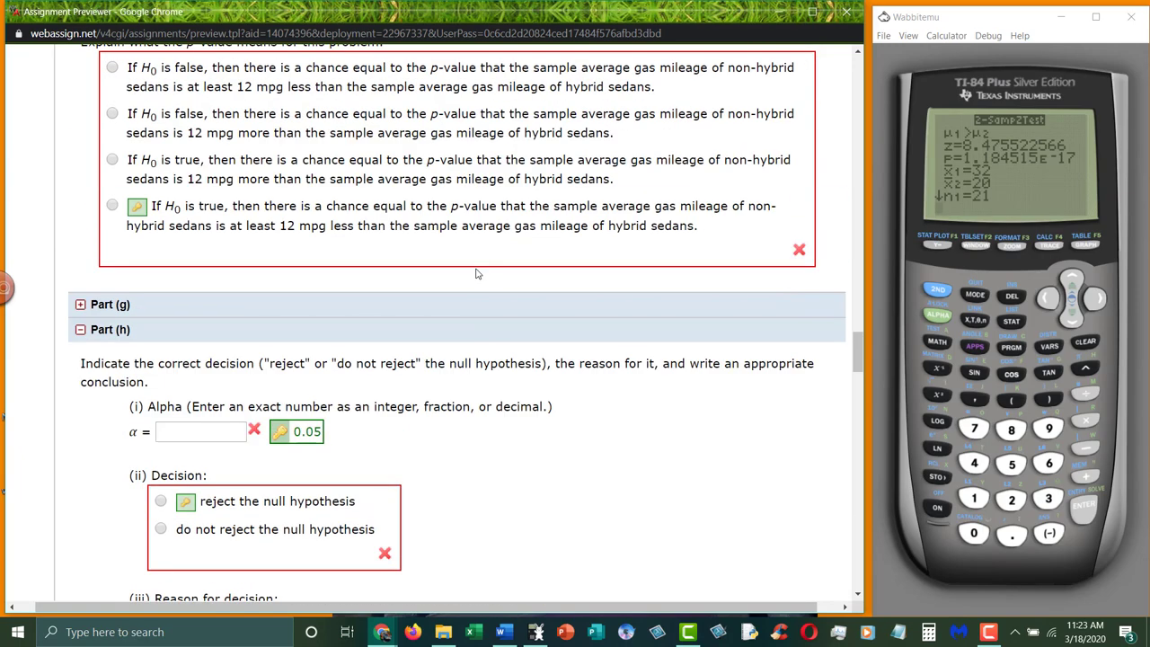
pyautogui.scroll(10, 454, 288)
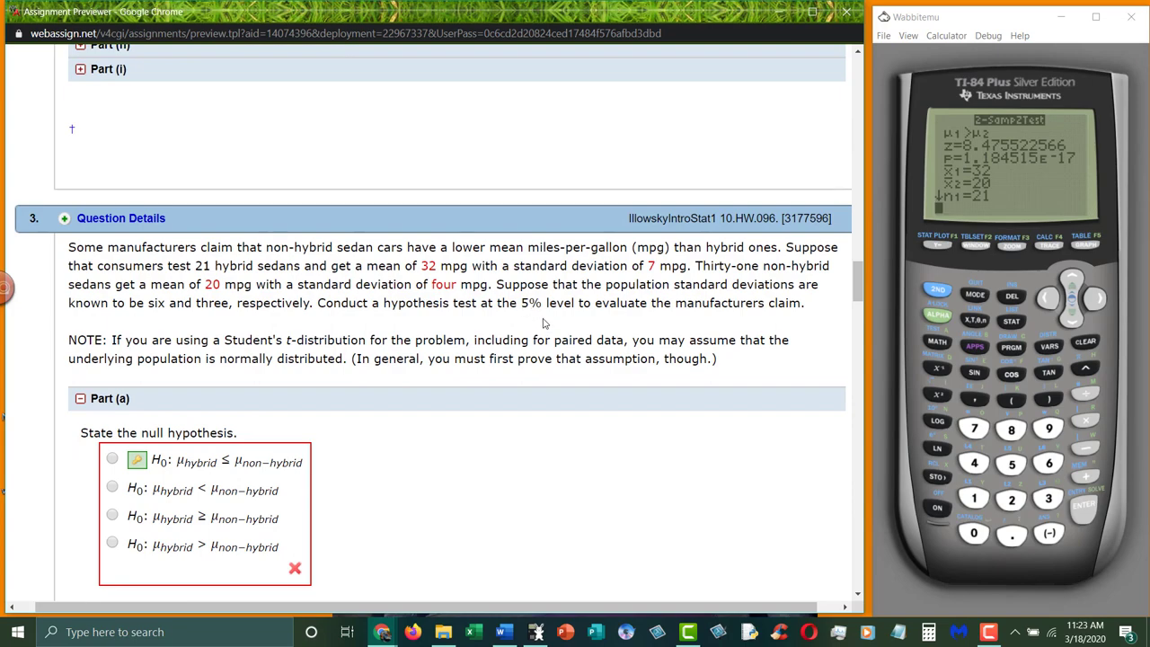
pyautogui.click(80, 398)
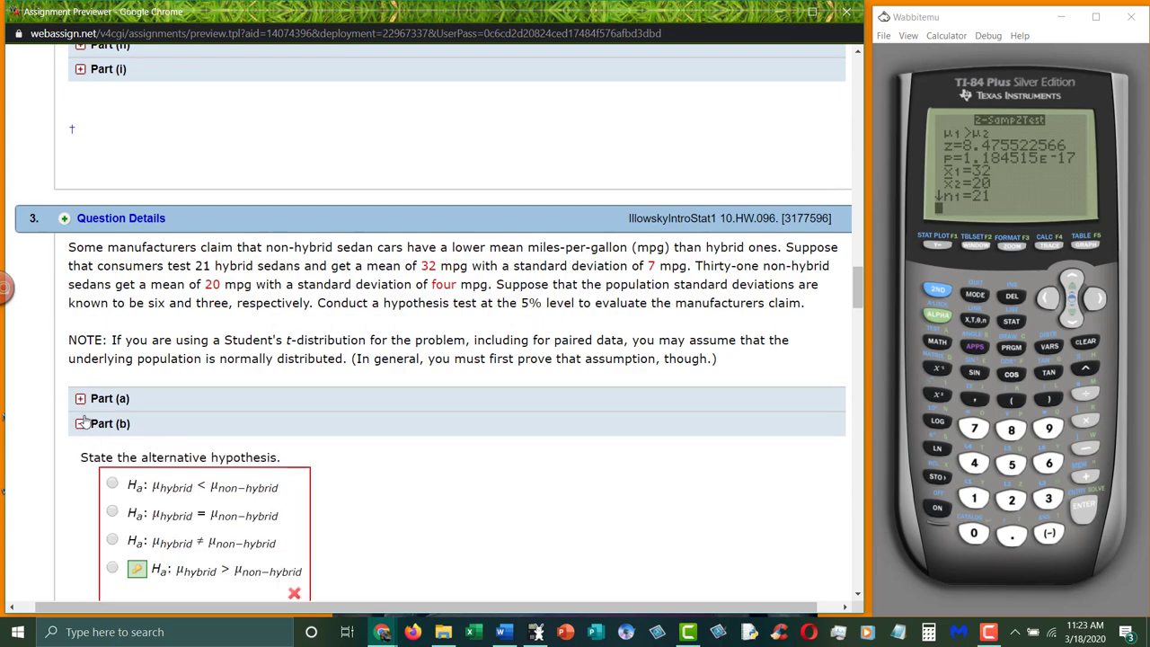
pyautogui.click(79, 425)
# Review Part (h)'s α = 0.05 reject-H0 decision and re-expand Part (b)
pyautogui.scroll(-6, 234, 346)
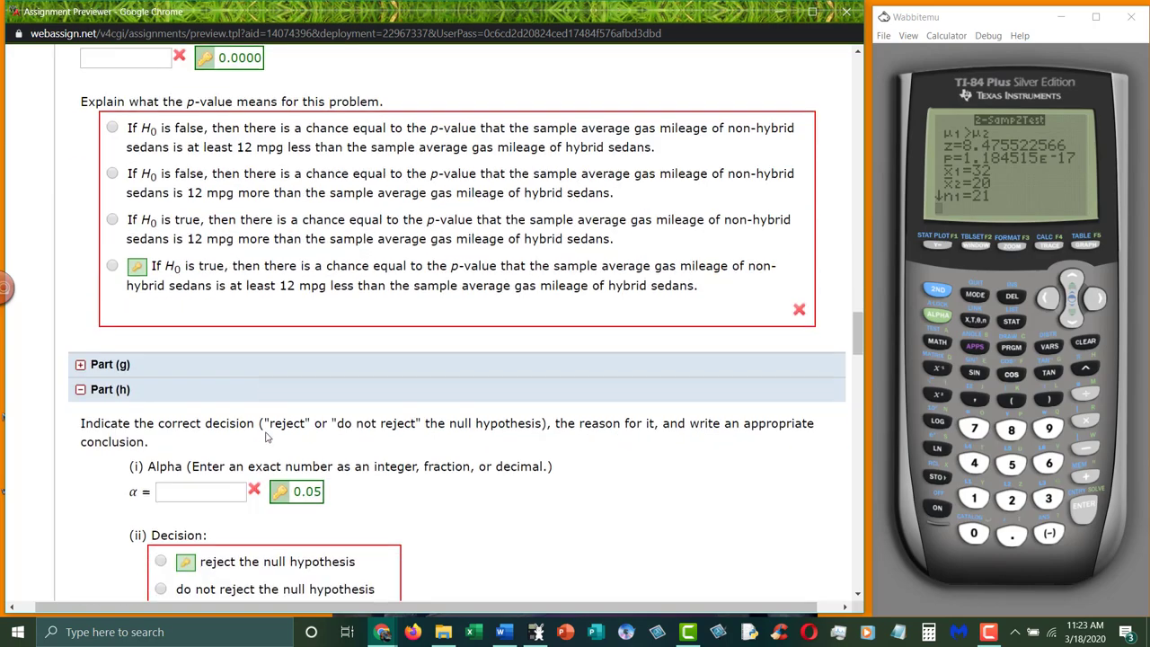
pyautogui.scroll(1, 233, 346)
pyautogui.scroll(2, 234, 346)
pyautogui.scroll(-4, 233, 346)
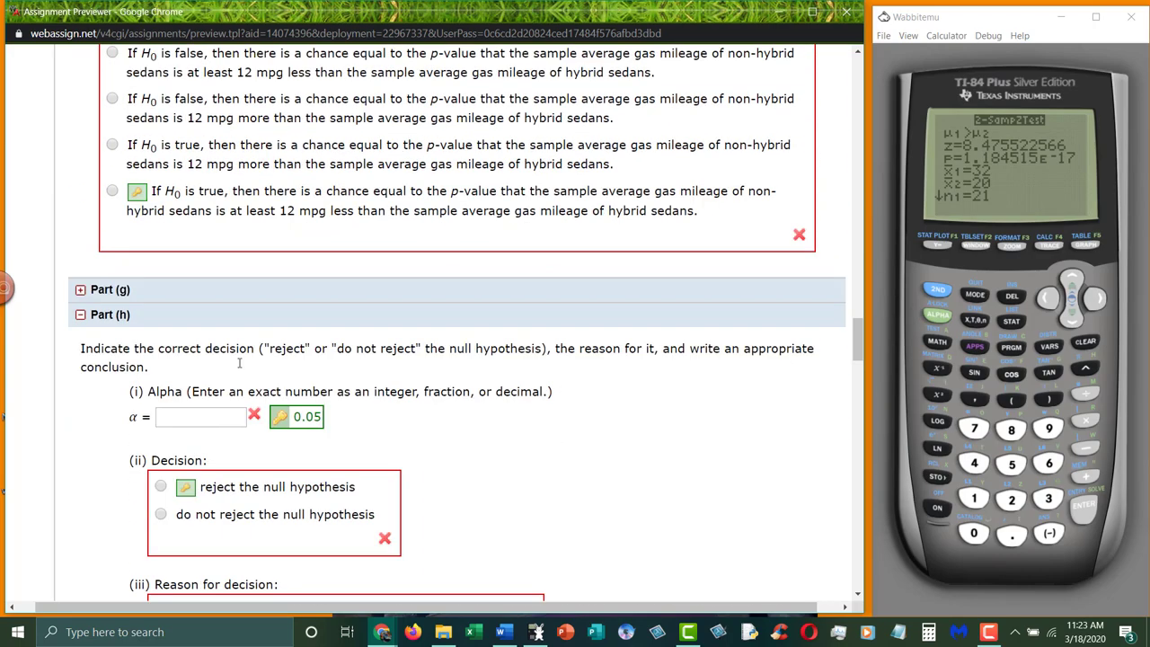
pyautogui.scroll(-1, 258, 451)
pyautogui.scroll(2, 278, 439)
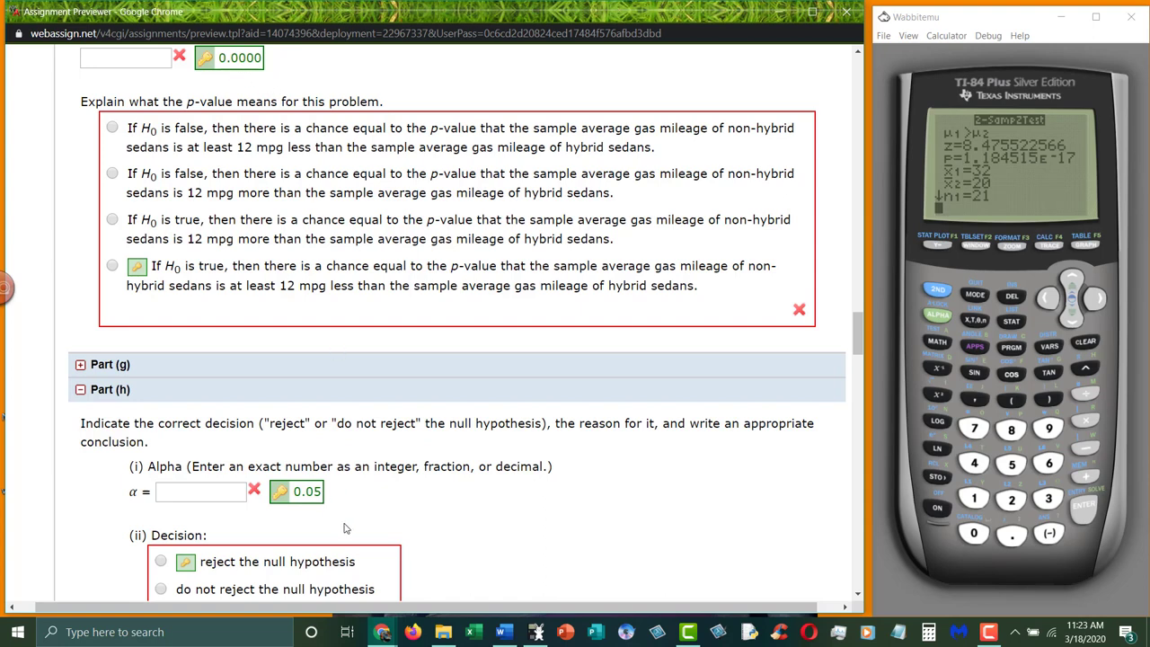
pyautogui.scroll(-3, 344, 503)
pyautogui.scroll(-3, 436, 501)
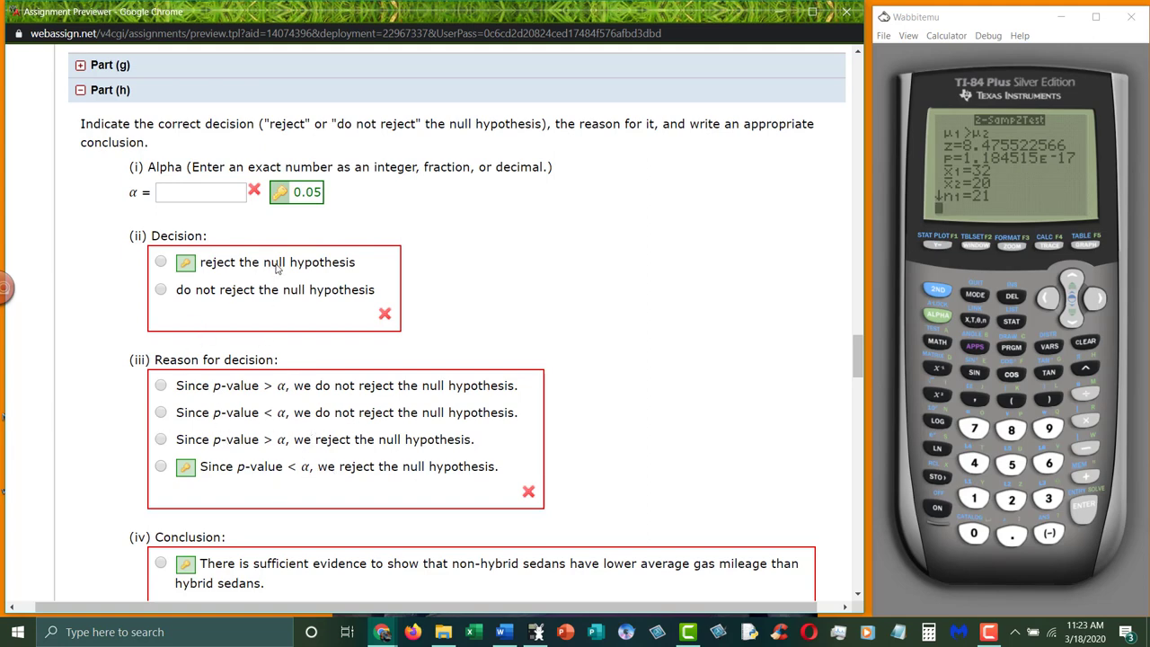
pyautogui.scroll(-2, 570, 406)
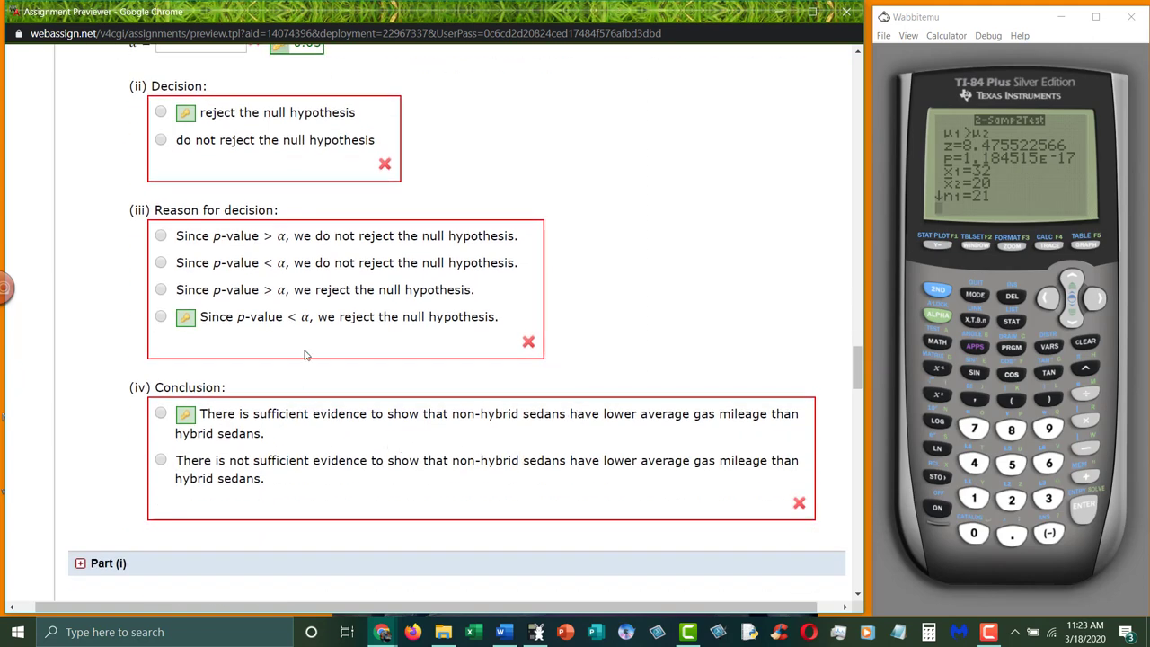
pyautogui.scroll(9, 282, 386)
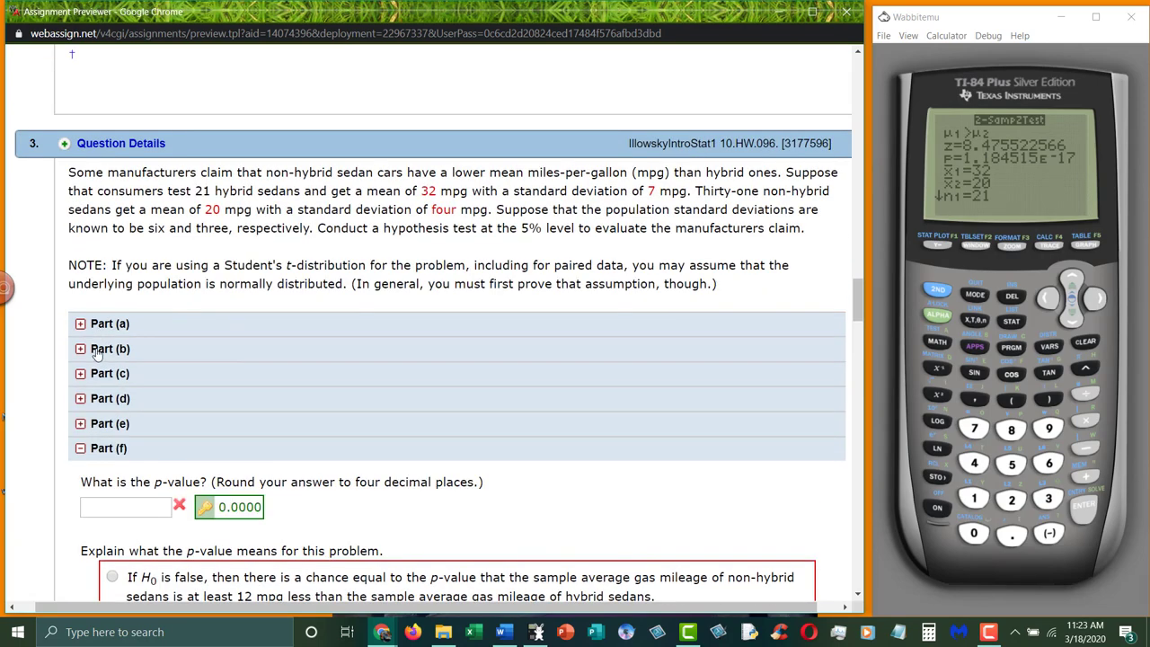
pyautogui.click(100, 352)
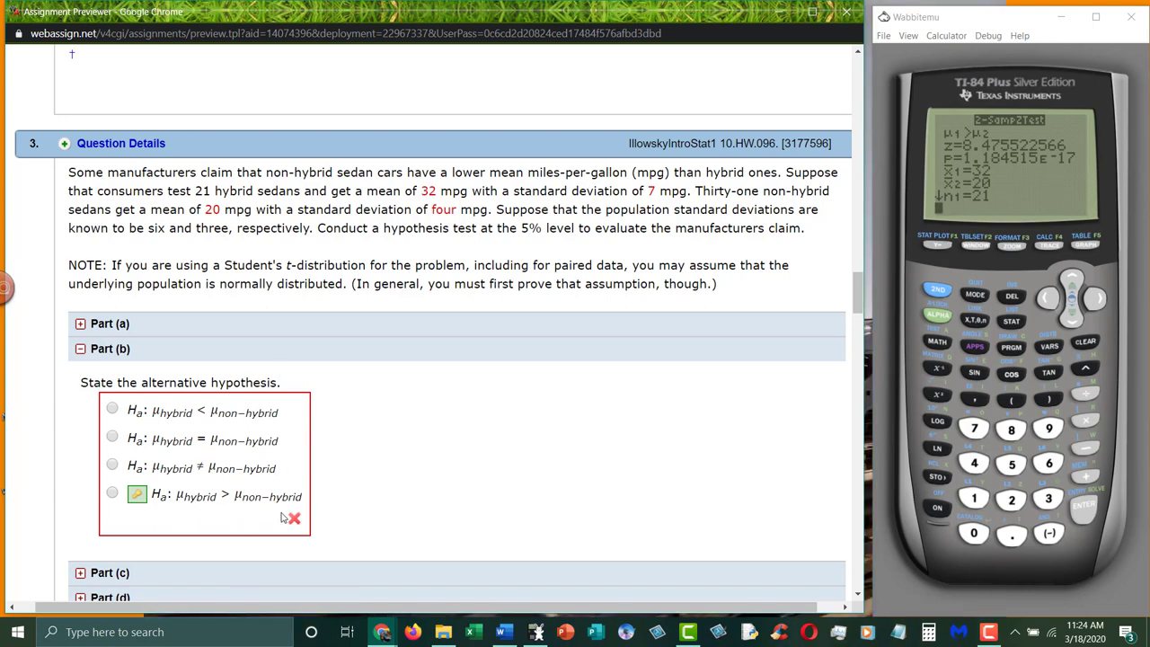
pyautogui.scroll(-20, 284, 517)
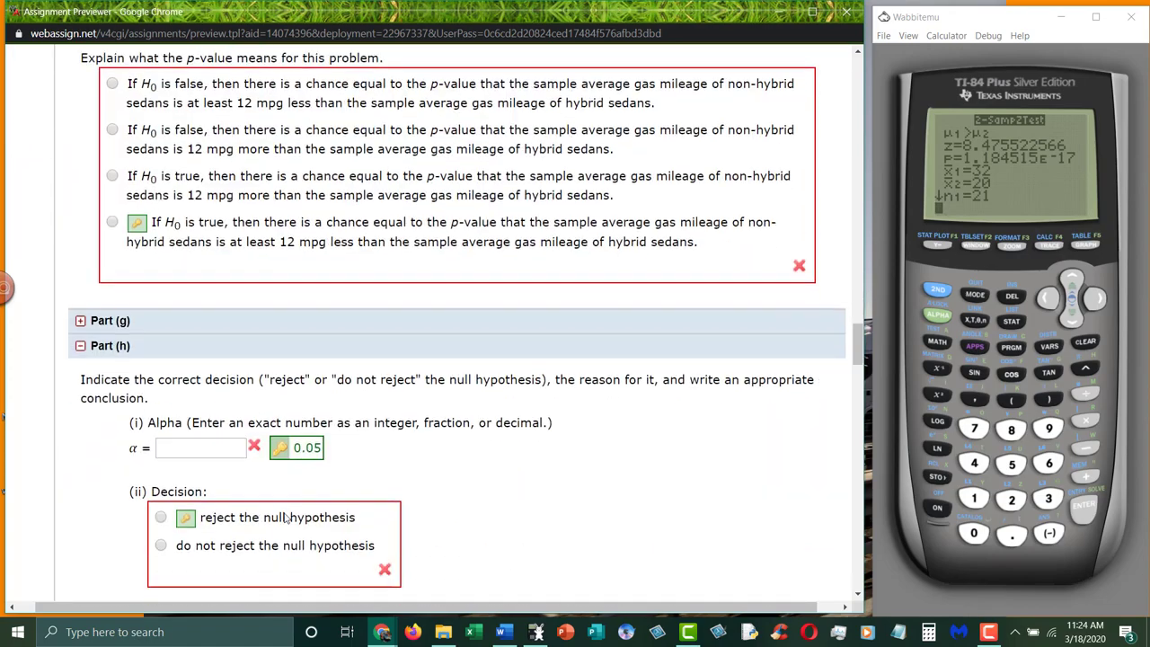
# Expand Part (i), where the standard normal distribution is marked as the correct choice
pyautogui.click(100, 312)
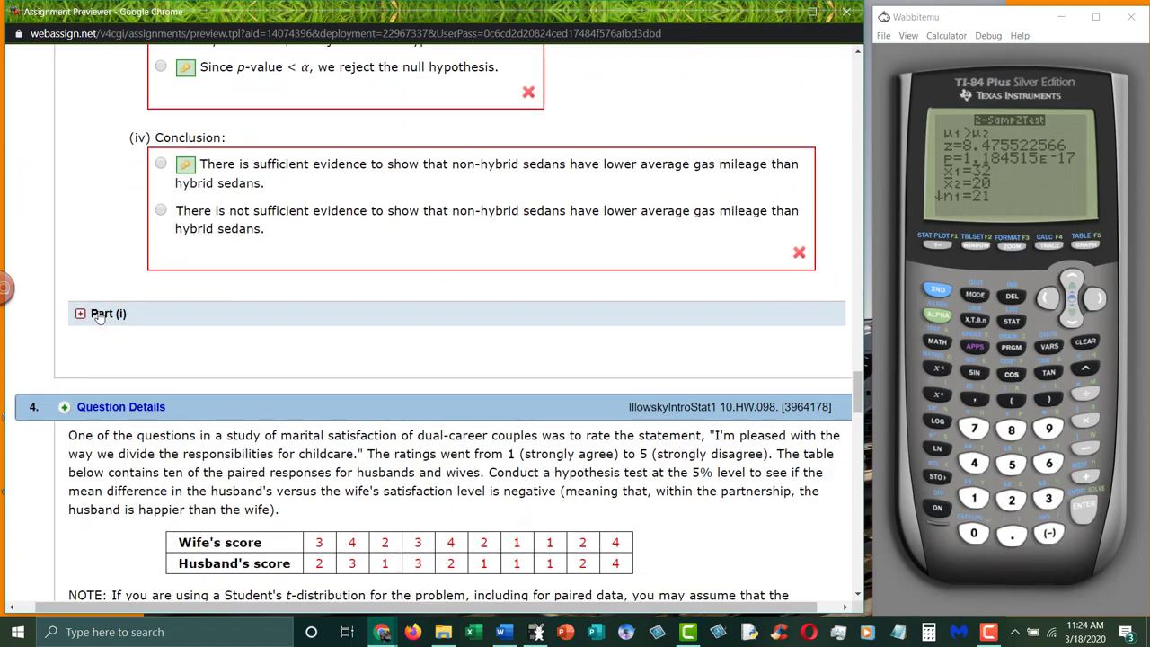